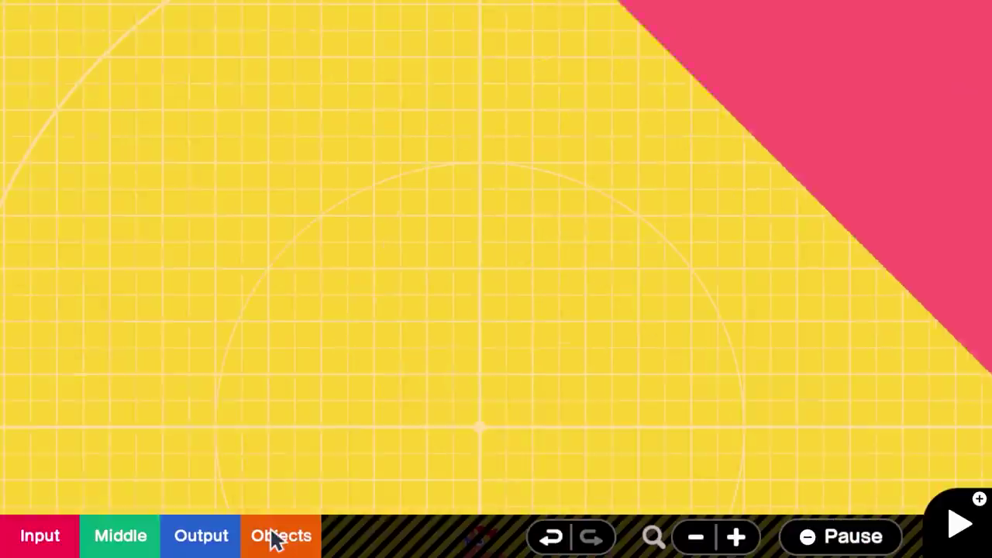
Step: Add a cylinder object and enlarge it into a pan base overlapping the two small handle boxes
{"action": "left_click", "coordinate": [275, 536]}
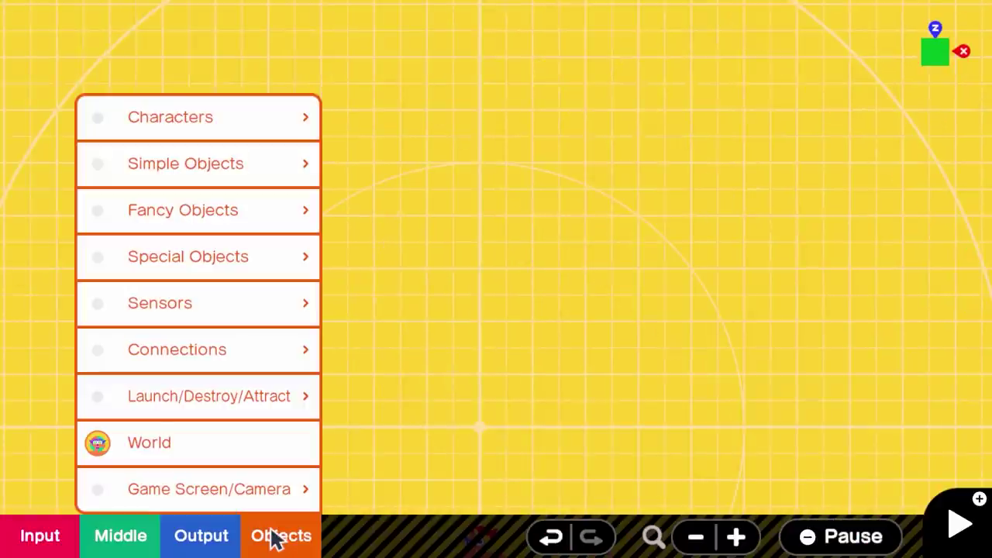
{"action": "left_click", "coordinate": [260, 175]}
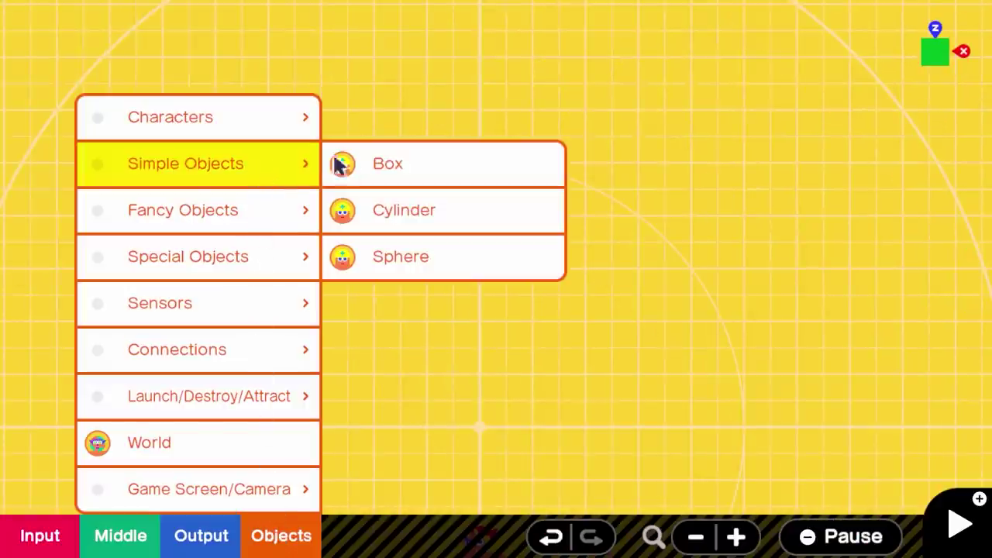
{"action": "left_click", "coordinate": [426, 221]}
{"action": "left_click_drag", "start_coordinate": [534, 329], "coordinate": [681, 463]}
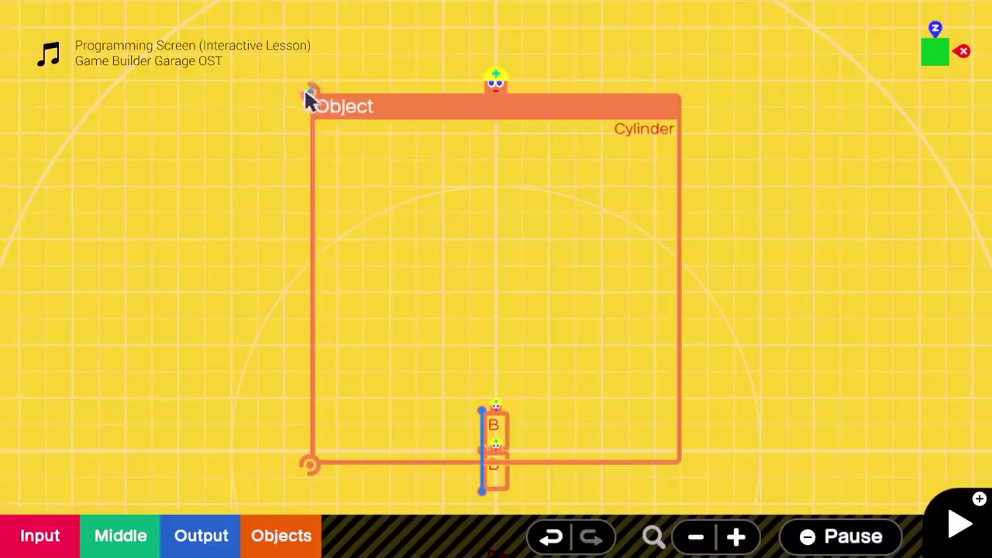
Step: Connect the cylinder to the handle boxes and colour the lower handle box red
{"action": "left_click", "coordinate": [487, 468]}
{"action": "left_click", "coordinate": [399, 463]}
{"action": "left_click", "coordinate": [113, 319]}
{"action": "left_click", "coordinate": [281, 159]}
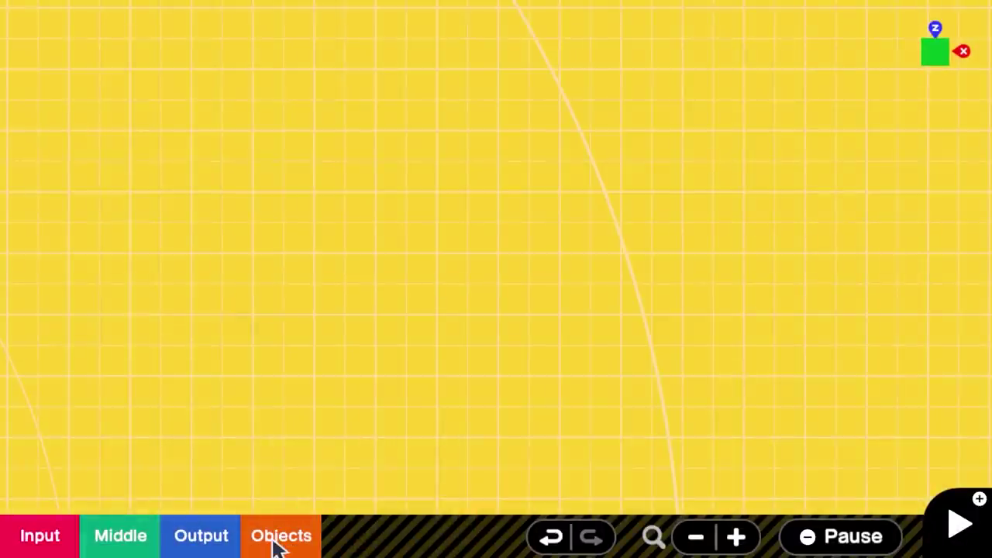
Step: Add a first-person Right Hand Nodon to the workspace
{"action": "left_click", "coordinate": [273, 541]}
{"action": "left_click", "coordinate": [262, 485]}
{"action": "left_click", "coordinate": [387, 484]}
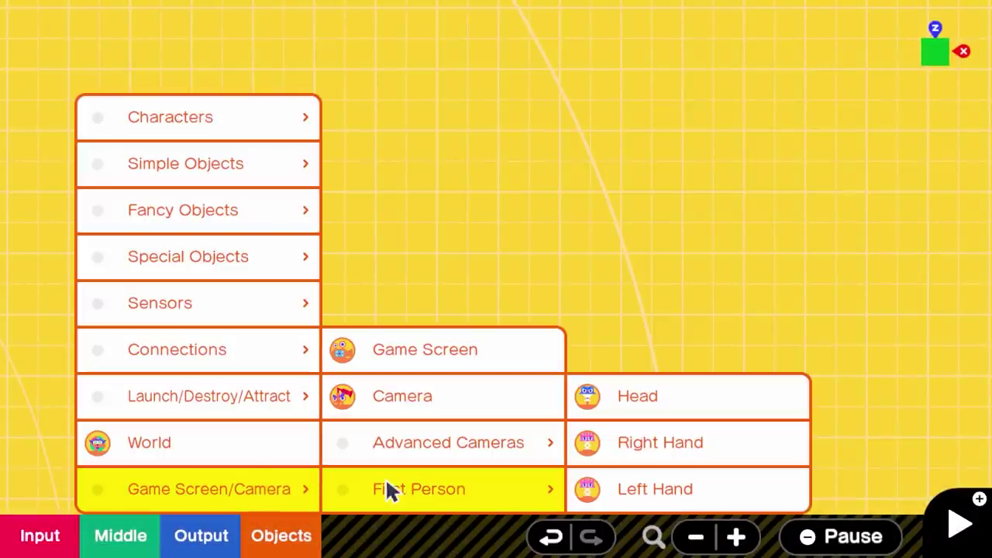
{"action": "left_click", "coordinate": [641, 442]}
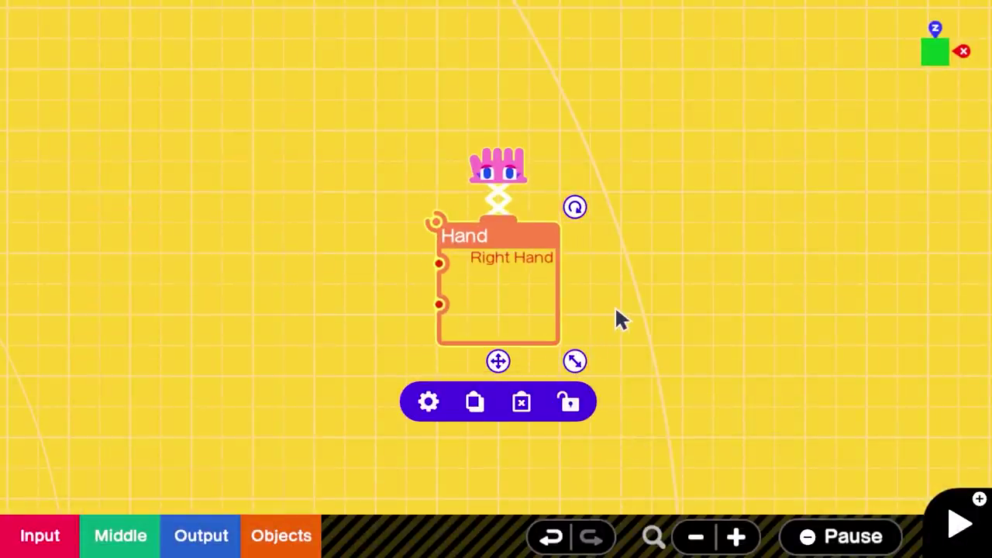
Step: Run the game and try grabbing a yellow ball on the pan with the hand
{"action": "key", "text": "plus"}
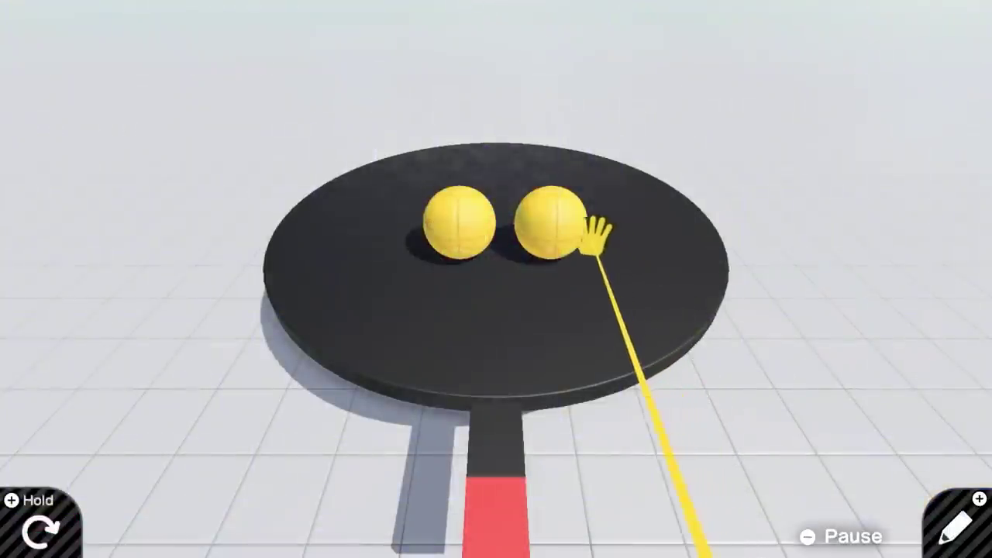
{"action": "left_click_drag", "start_coordinate": [562, 237], "coordinate": [610, 131]}
{"action": "key", "text": "plus"}
Step: Set the red handle box to Can Be Grabbed by the Hand Nodon
{"action": "left_click", "coordinate": [466, 361]}
{"action": "left_click", "coordinate": [392, 441]}
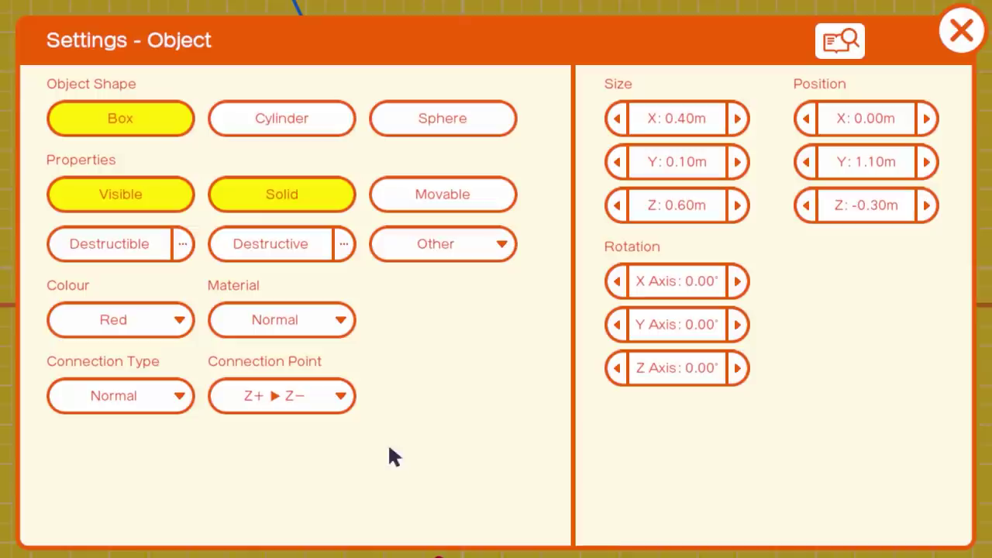
{"action": "left_click", "coordinate": [446, 246]}
{"action": "left_click", "coordinate": [175, 208]}
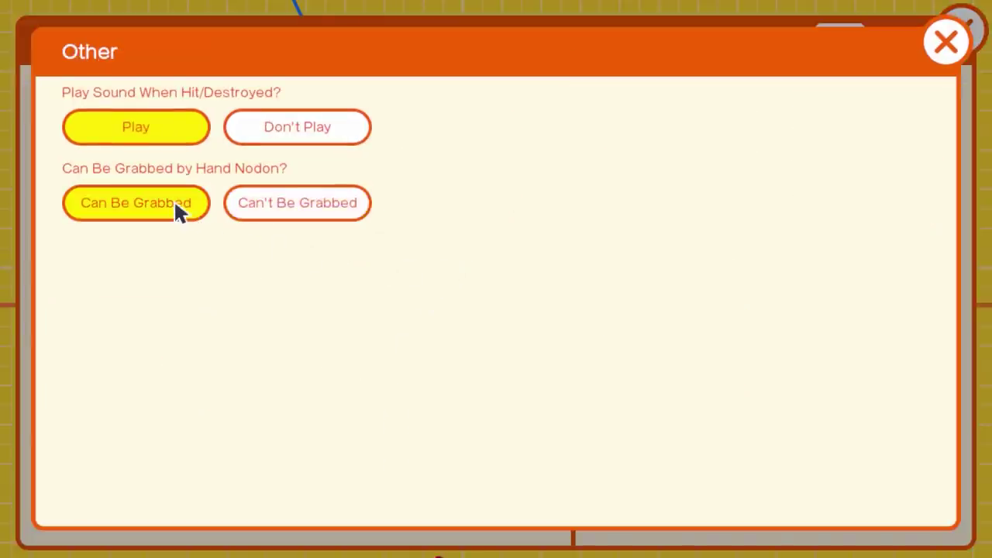
Step: Run the game and grab the pan by its handle to move it around
{"action": "key", "text": "plus"}
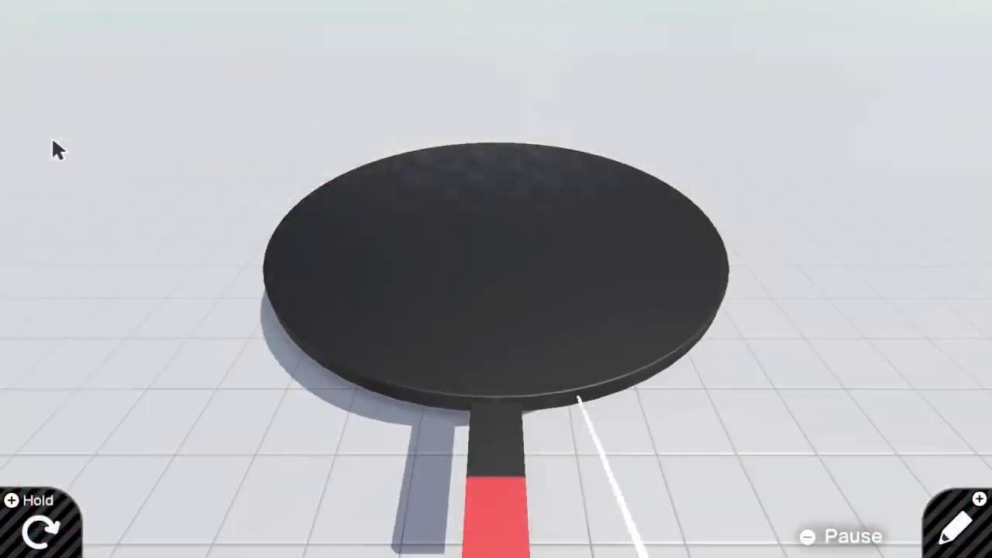
{"action": "mouse_move", "coordinate": [529, 484]}
{"action": "left_mouse_down"}
{"action": "mouse_move", "coordinate": [499, 510]}
{"action": "mouse_move", "coordinate": [539, 402]}
{"action": "mouse_move", "coordinate": [619, 409]}
{"action": "mouse_move", "coordinate": [602, 443]}
{"action": "mouse_move", "coordinate": [482, 371]}
{"action": "mouse_move", "coordinate": [431, 312]}
{"action": "mouse_move", "coordinate": [616, 492]}
{"action": "mouse_move", "coordinate": [646, 458]}
{"action": "mouse_move", "coordinate": [536, 421]}
{"action": "mouse_move", "coordinate": [519, 317]}
{"action": "mouse_move", "coordinate": [541, 500]}
{"action": "left_mouse_up"}
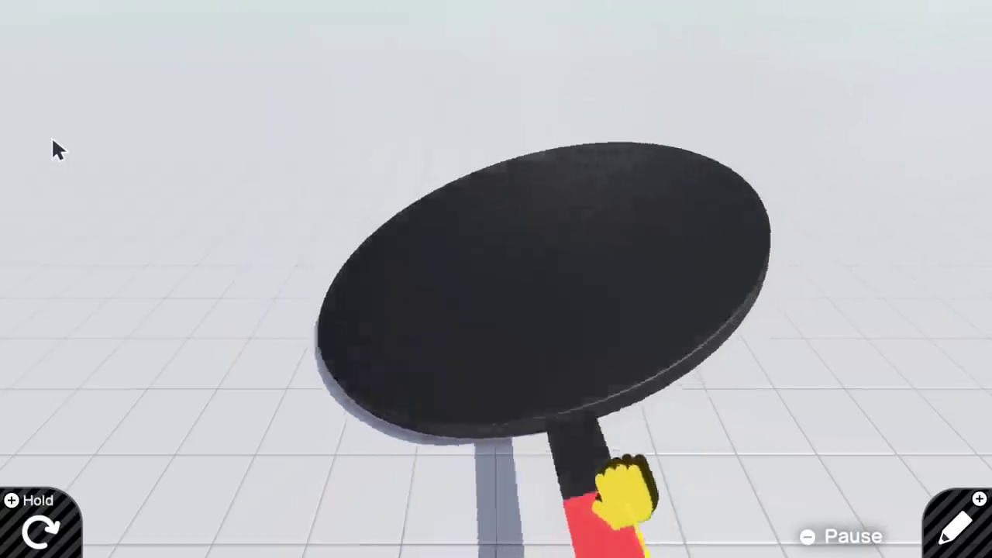
{"action": "key", "text": "minus"}
Step: Add an extending box, move it above the plain box object, connect the two and run the game
{"action": "left_click", "coordinate": [280, 536]}
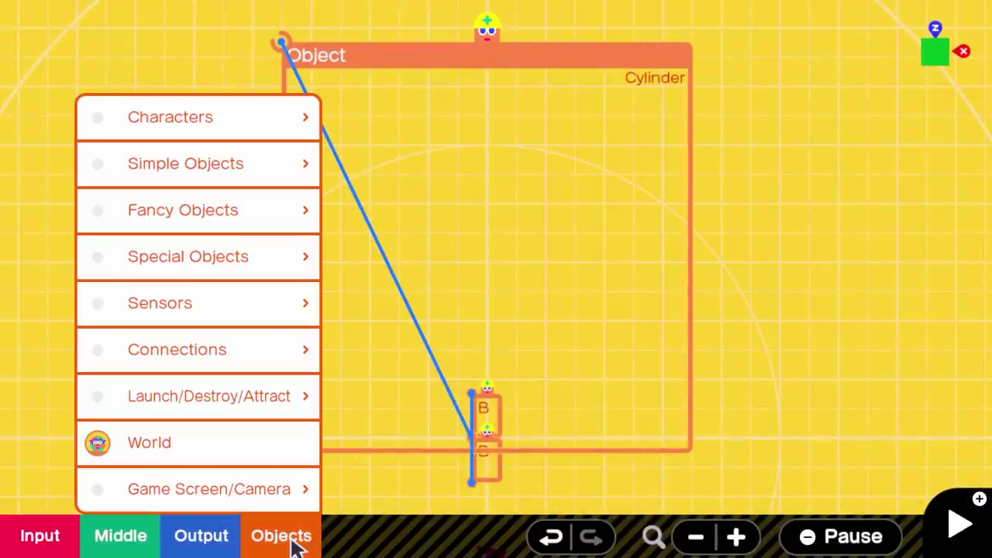
{"action": "left_click", "coordinate": [256, 258]}
{"action": "left_click", "coordinate": [512, 260]}
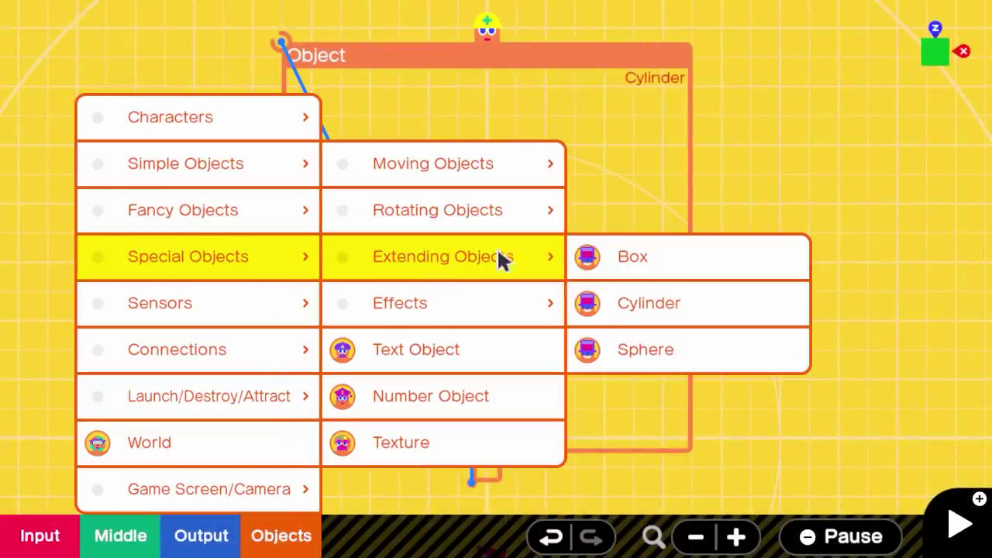
{"action": "left_click", "coordinate": [640, 260]}
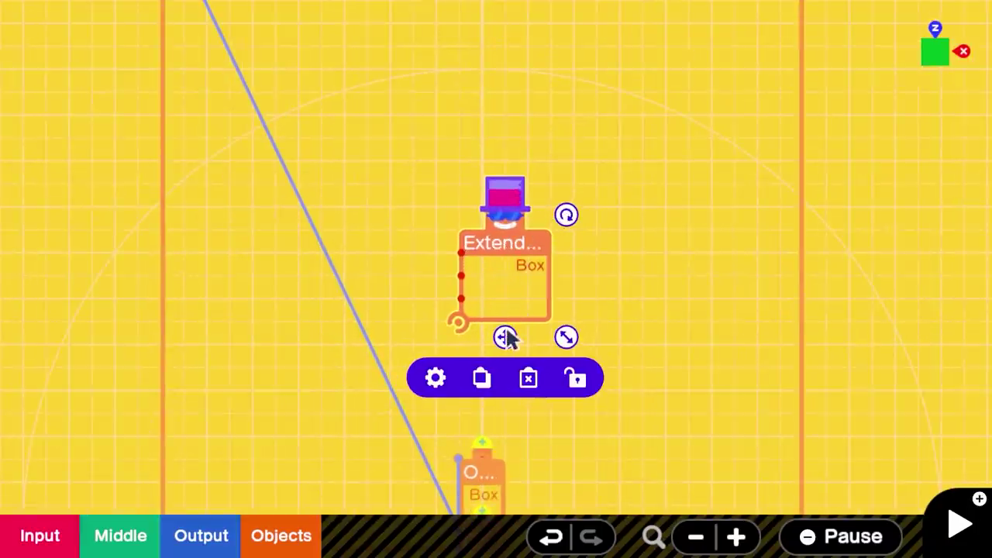
{"action": "left_click_drag", "start_coordinate": [507, 331], "coordinate": [485, 207]}
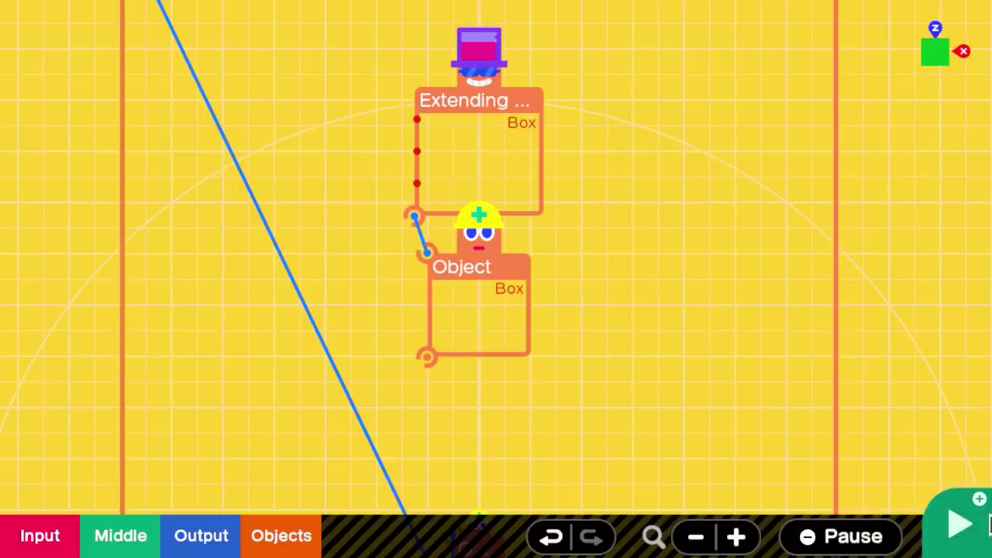
{"action": "left_click", "coordinate": [966, 525]}
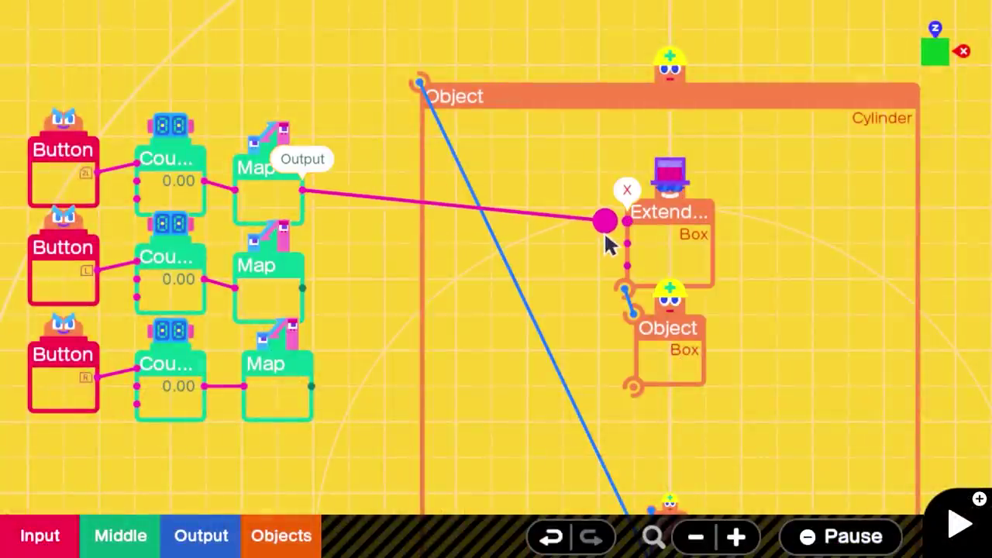
Step: Connect the three Map outputs to the extending box's three size inputs and run the game
{"action": "left_click_drag", "start_coordinate": [609, 244], "coordinate": [630, 246]}
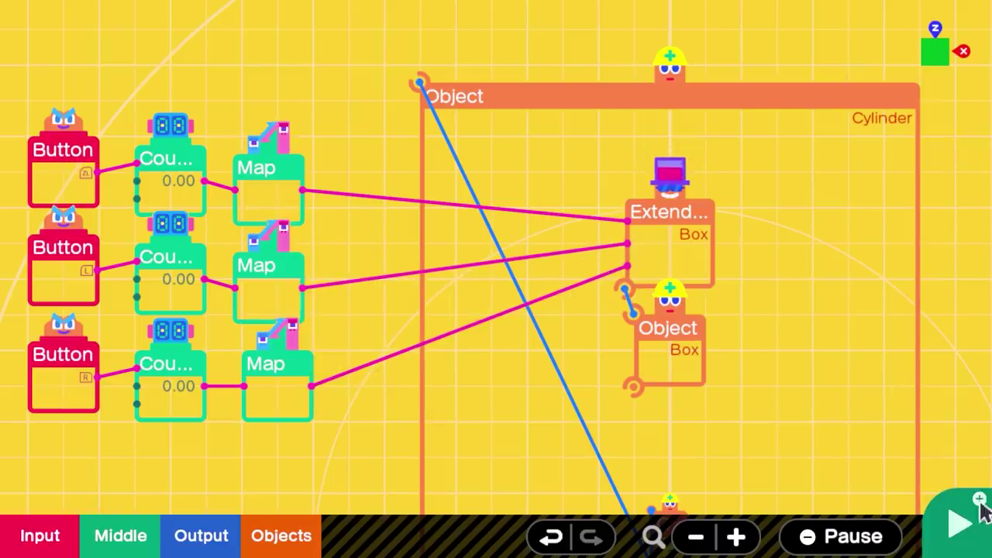
{"action": "left_click", "coordinate": [981, 525]}
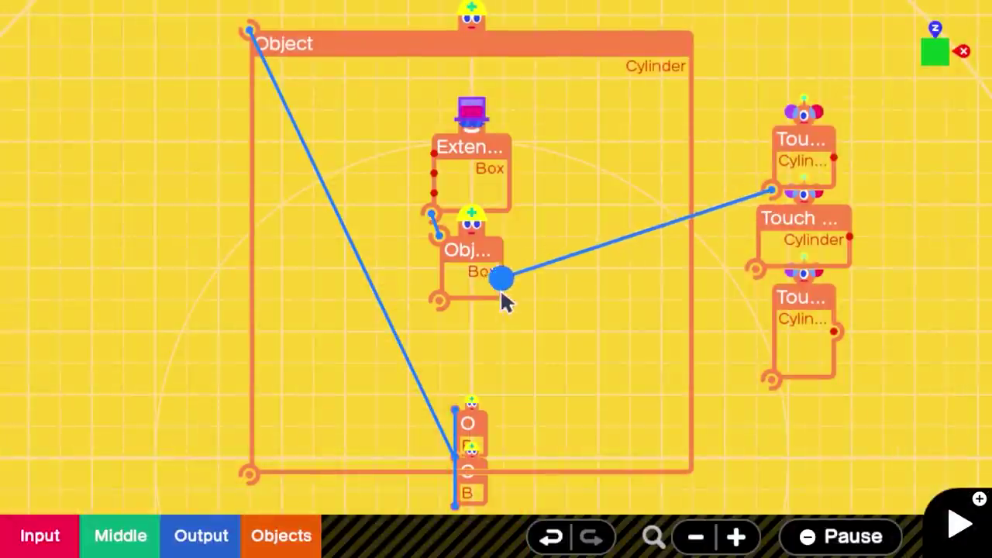
Step: Connect the three cylinder touch sensors to the plain box object's connection point and test them in the game
{"action": "left_click_drag", "start_coordinate": [448, 260], "coordinate": [449, 248]}
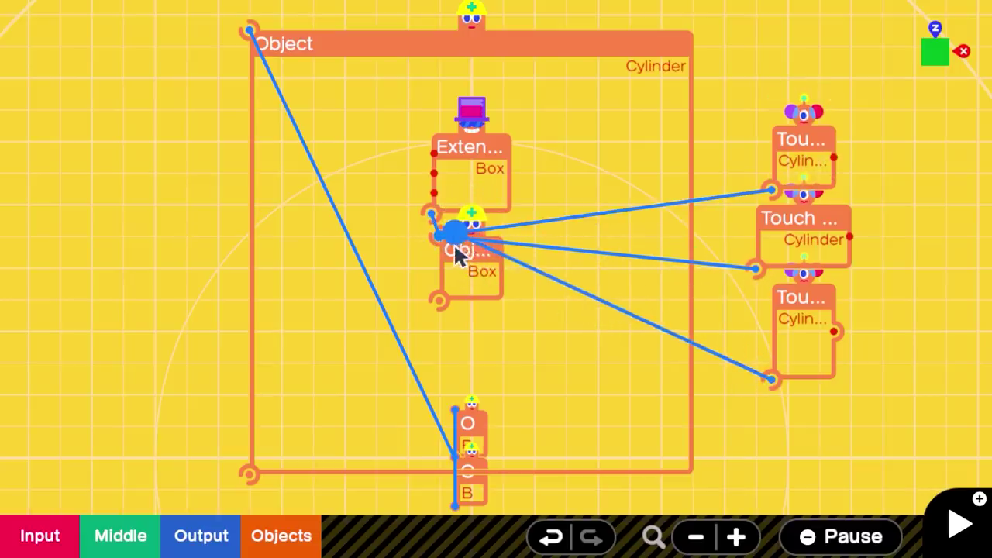
{"action": "left_click", "coordinate": [962, 528]}
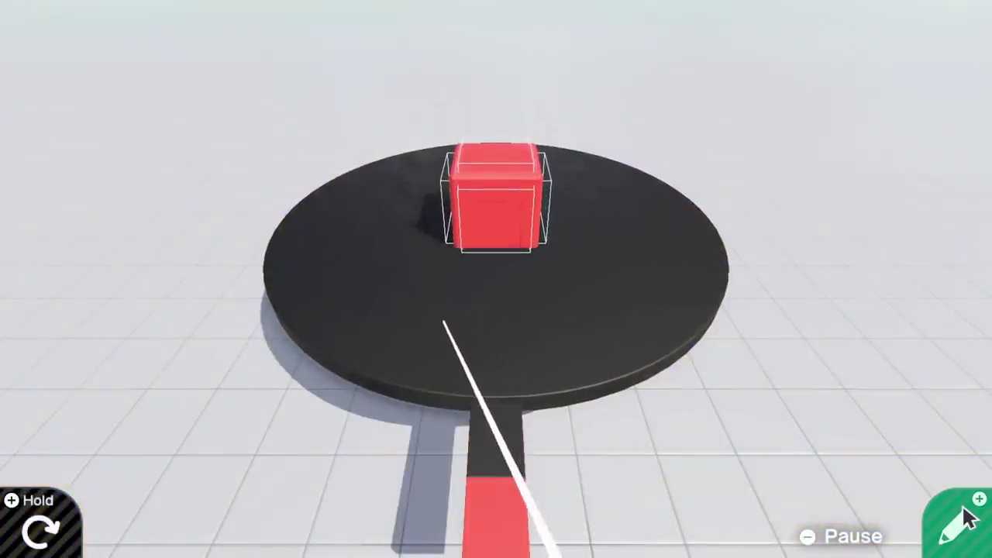
{"action": "left_click", "coordinate": [962, 521]}
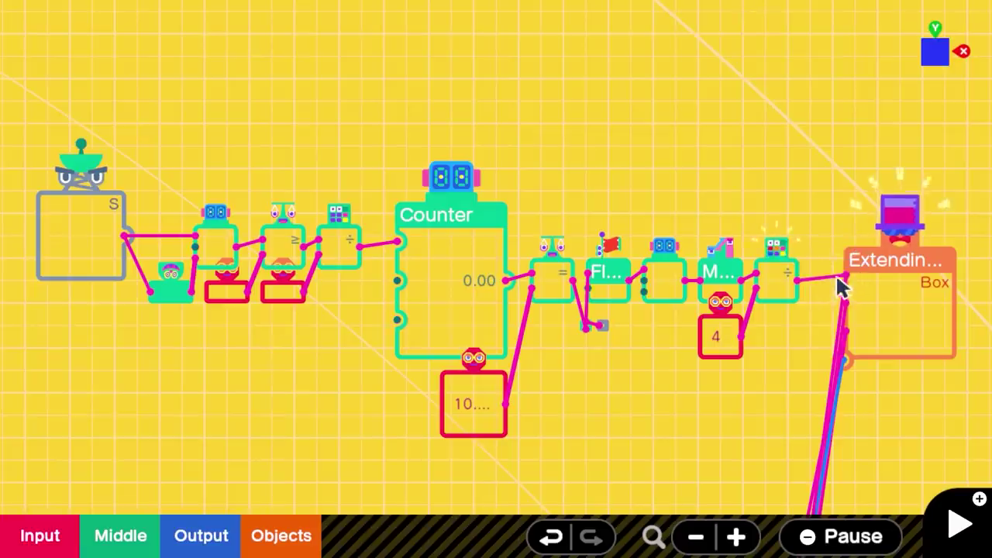
Step: Run the game to test the food cube's cooking counter while holding the pan
{"action": "key", "text": "plus"}
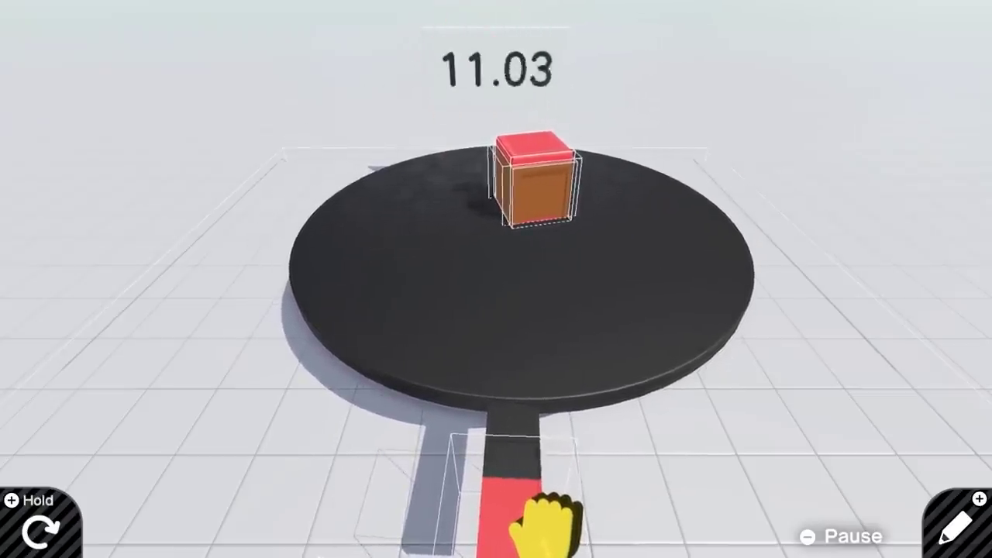
{"action": "key", "text": "plus"}
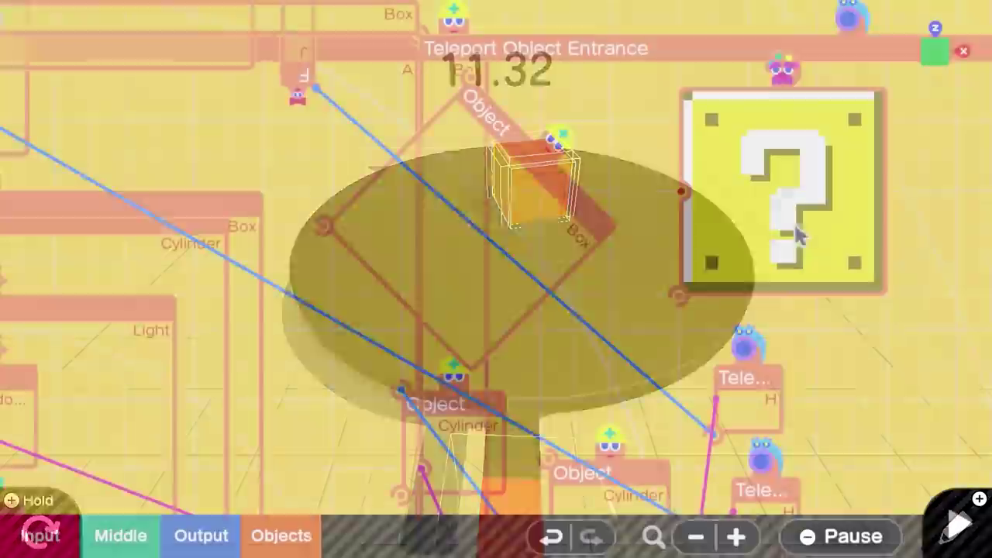
Step: Connect the question-mark block texture to the rotated box object and run the game
{"action": "left_click_drag", "start_coordinate": [680, 296], "coordinate": [579, 213]}
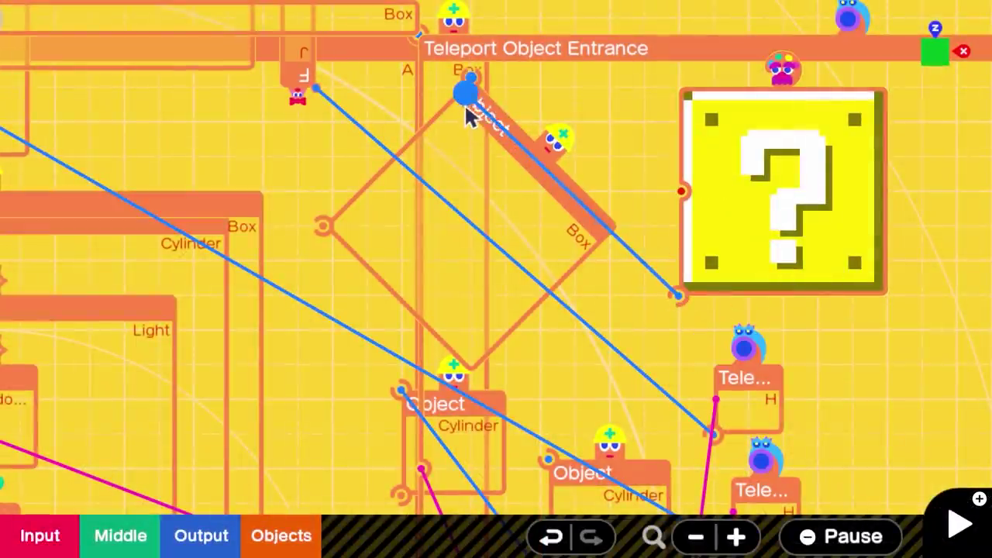
{"action": "left_click", "coordinate": [955, 526]}
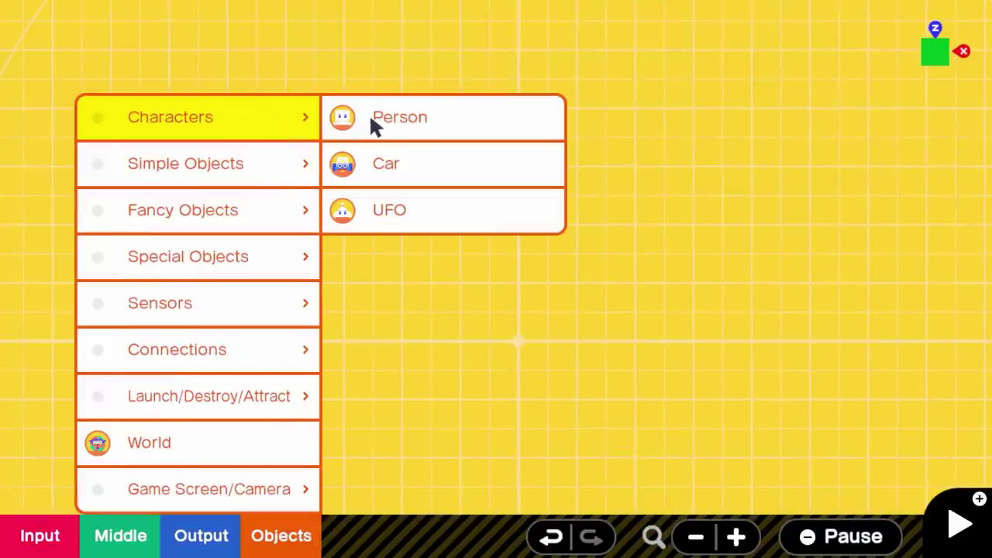
Step: Add a Person and a Button Nodon, and connect the button to the Person's Action input
{"action": "left_click", "coordinate": [373, 122]}
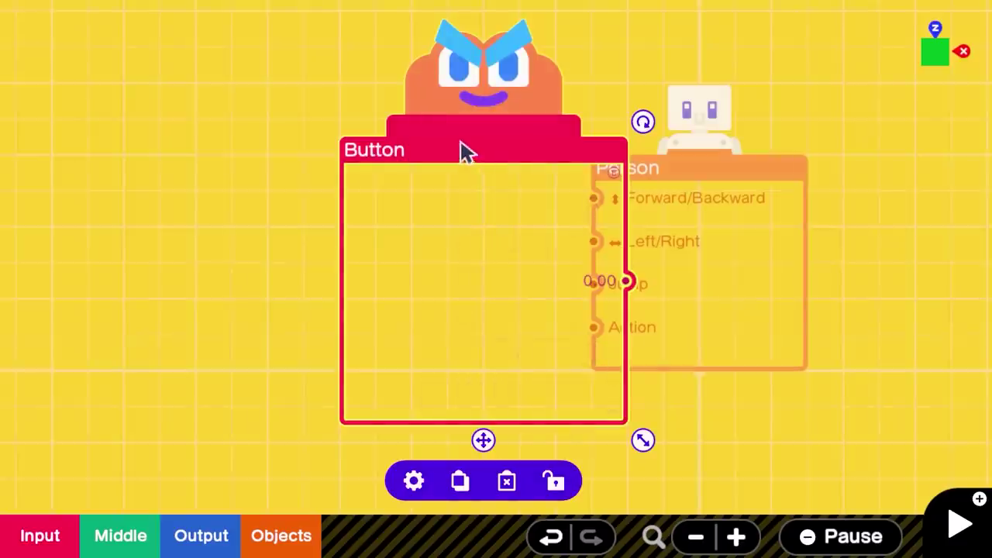
{"action": "left_click_drag", "start_coordinate": [460, 150], "coordinate": [202, 172]}
{"action": "left_click_drag", "start_coordinate": [371, 304], "coordinate": [584, 334]}
{"action": "key", "text": "plus"}
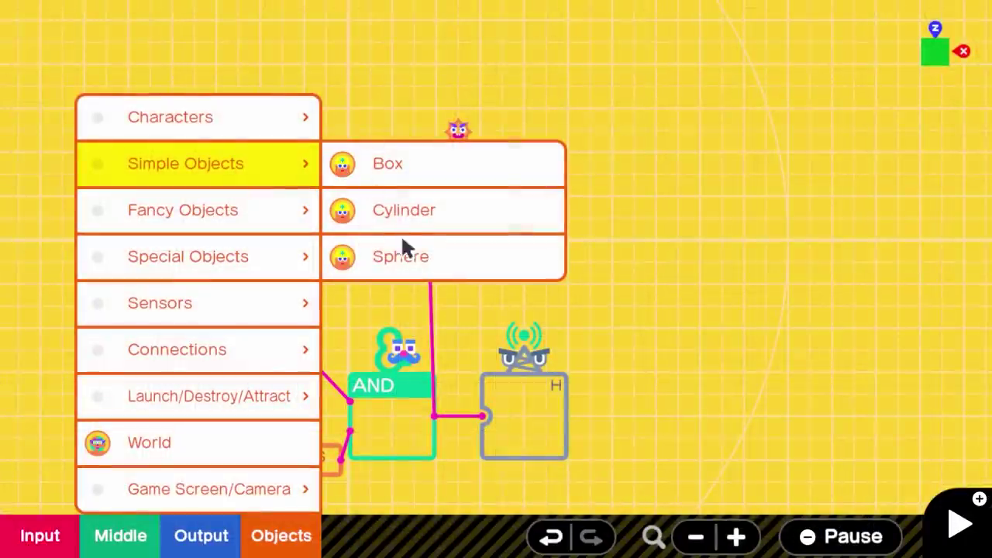
Step: Add a sphere object, place it beside the Person's Effect Nodon and test it in the game
{"action": "left_click", "coordinate": [403, 254]}
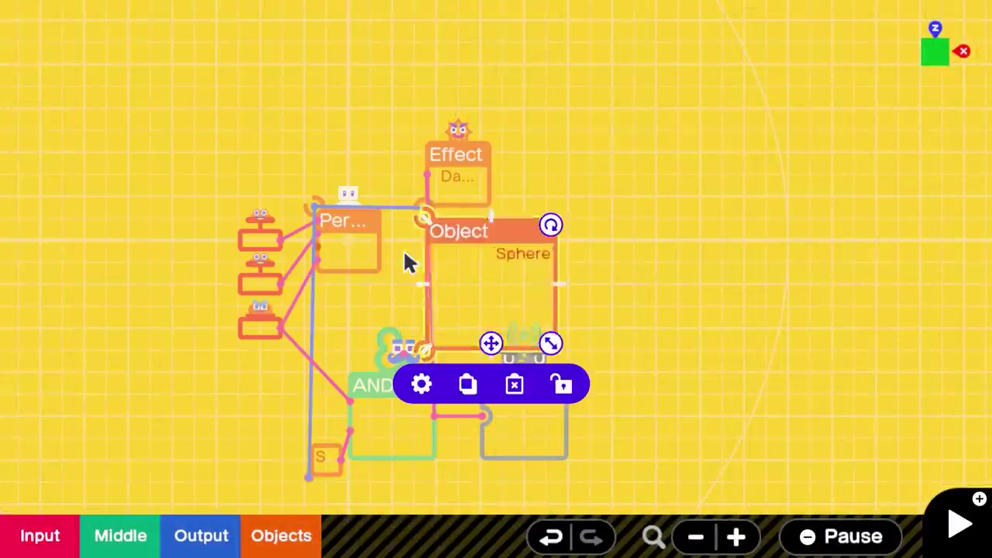
{"action": "left_click_drag", "start_coordinate": [519, 283], "coordinate": [595, 239]}
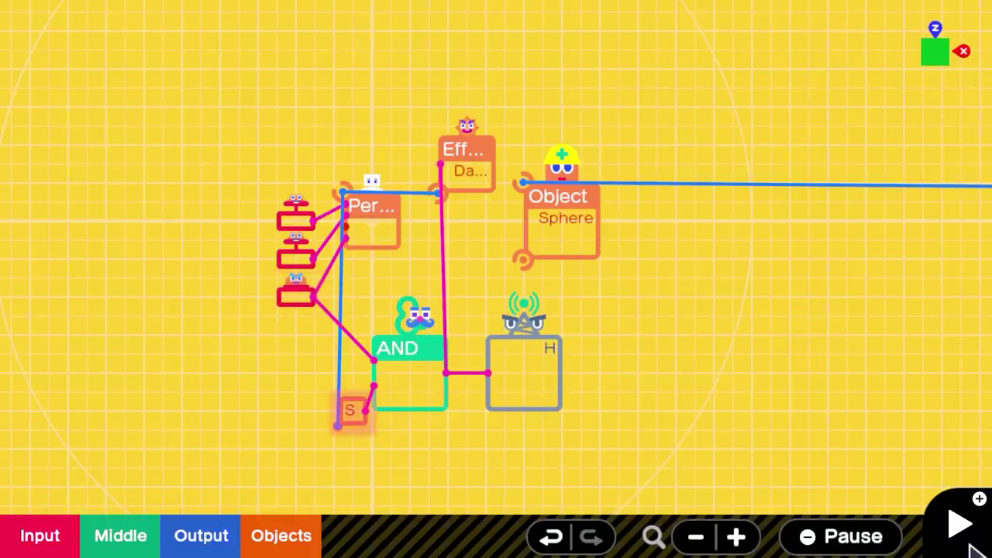
{"action": "left_click", "coordinate": [970, 545]}
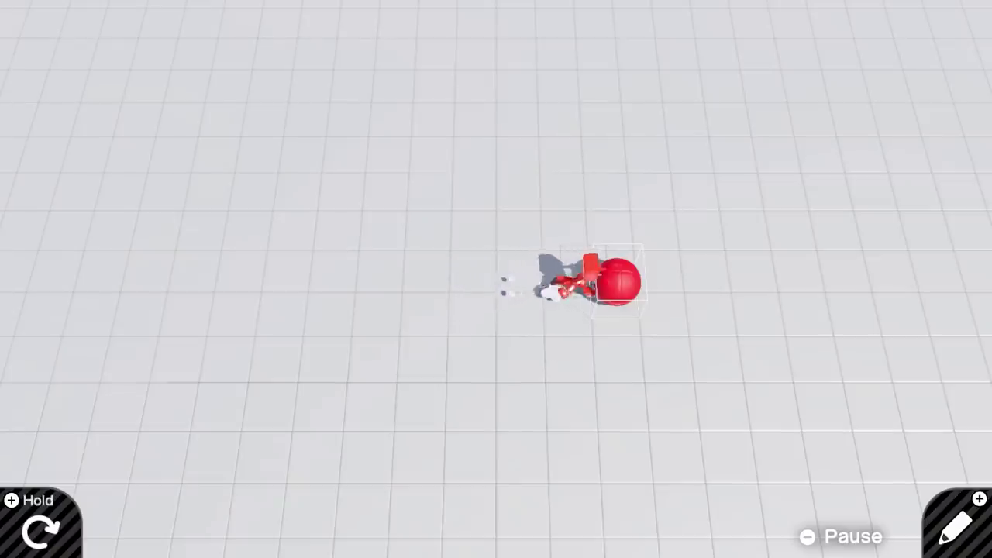
{"action": "key", "text": "plus"}
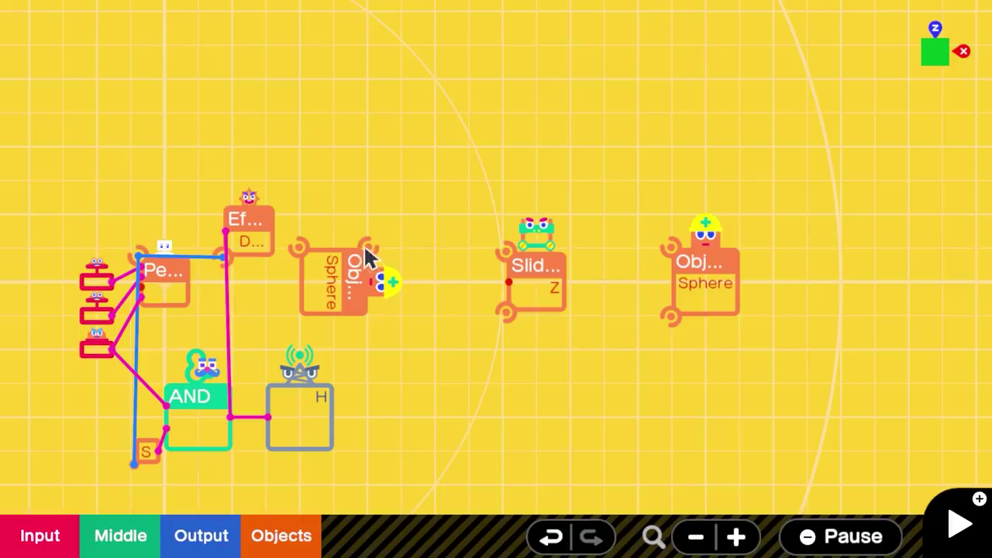
Step: Link the rotated sphere to the Z slide connector, and the connector to the other sphere
{"action": "left_click_drag", "start_coordinate": [367, 249], "coordinate": [505, 312]}
{"action": "left_click_drag", "start_coordinate": [507, 251], "coordinate": [680, 320]}
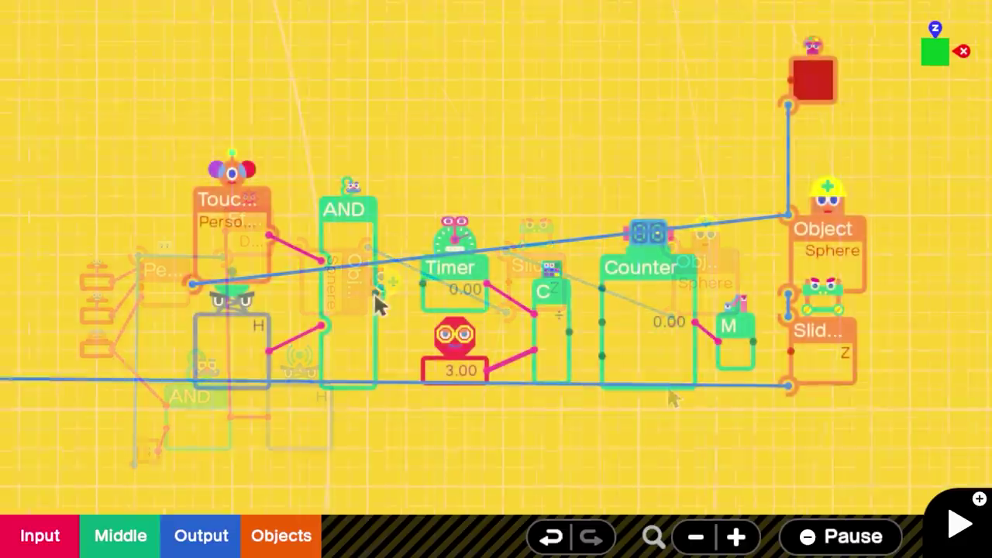
Step: Connect the AND output to the Timer and the division Calculator to the Counter's count-up input, and open the Counter's settings
{"action": "left_click_drag", "start_coordinate": [374, 292], "coordinate": [421, 286]}
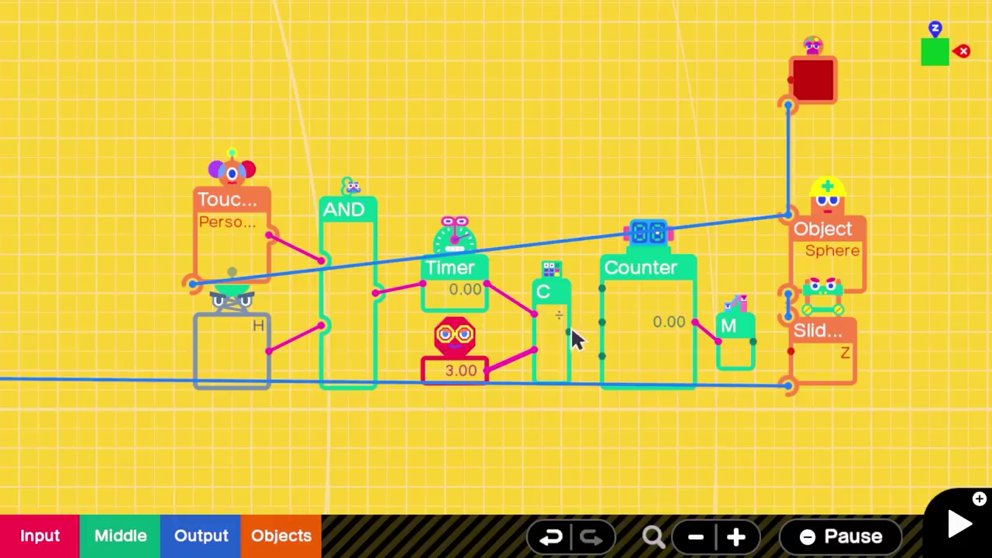
{"action": "left_click_drag", "start_coordinate": [574, 338], "coordinate": [604, 310]}
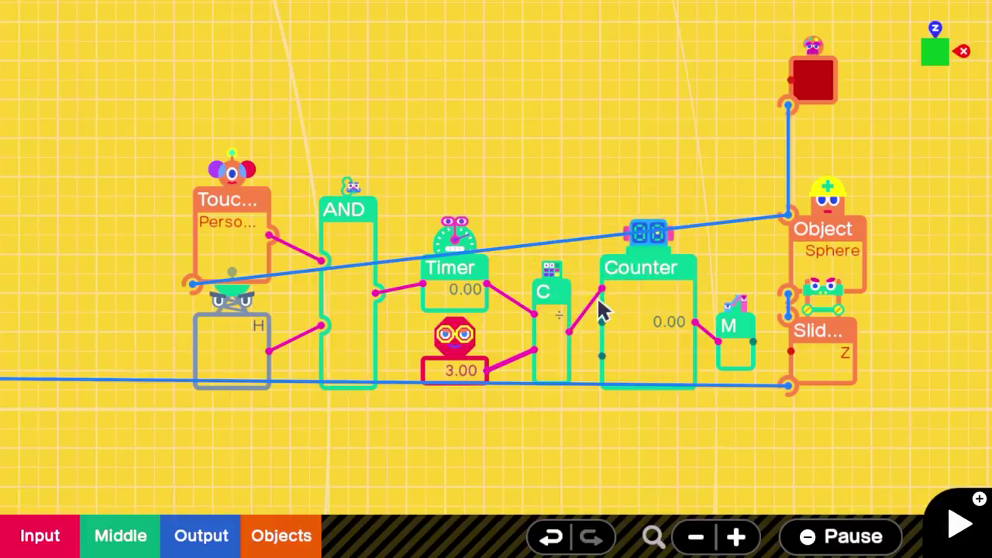
{"action": "left_click", "coordinate": [632, 316]}
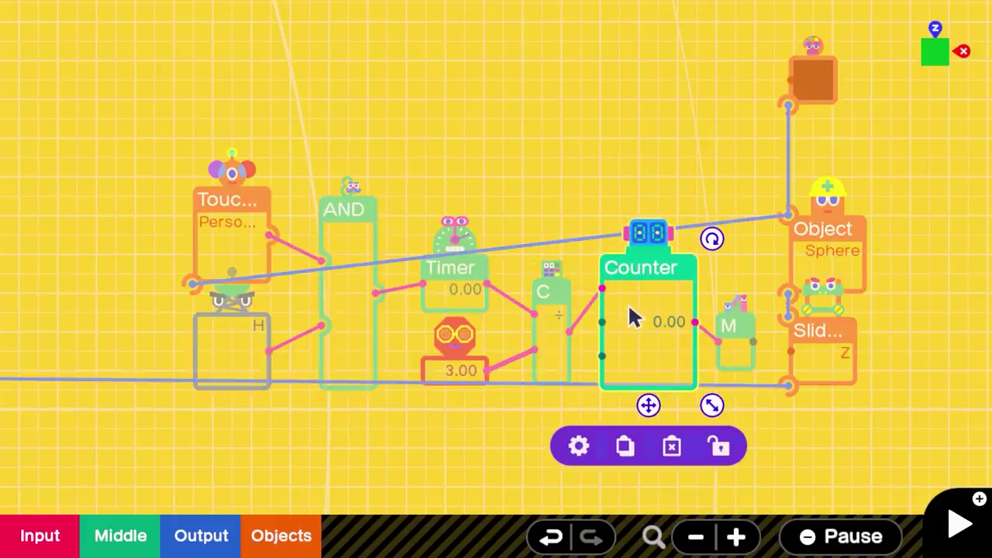
{"action": "left_click", "coordinate": [591, 446]}
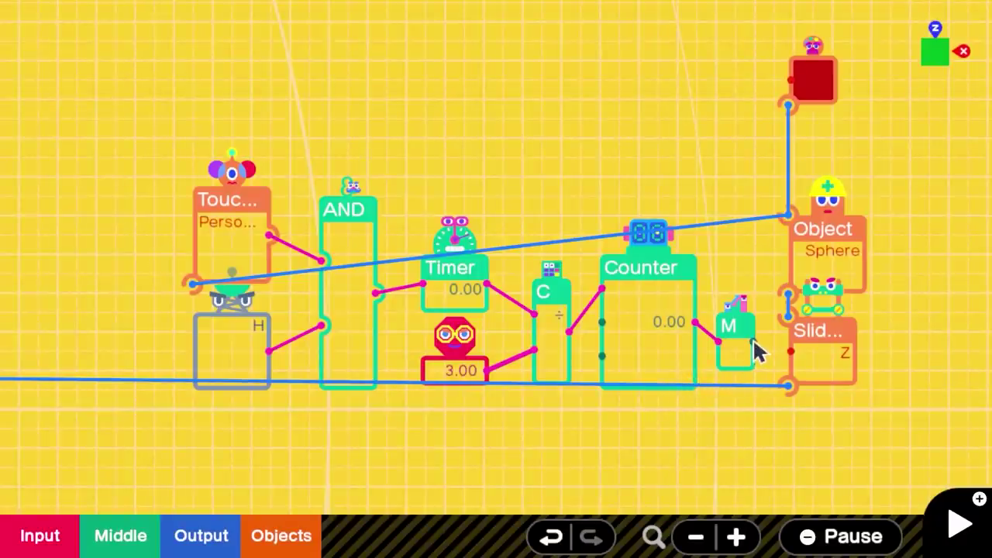
Step: Connect the Map output to the Z slide connector and run the game with the Person beside the sphere
{"action": "left_click_drag", "start_coordinate": [756, 347], "coordinate": [783, 360]}
{"action": "key", "text": "plus"}
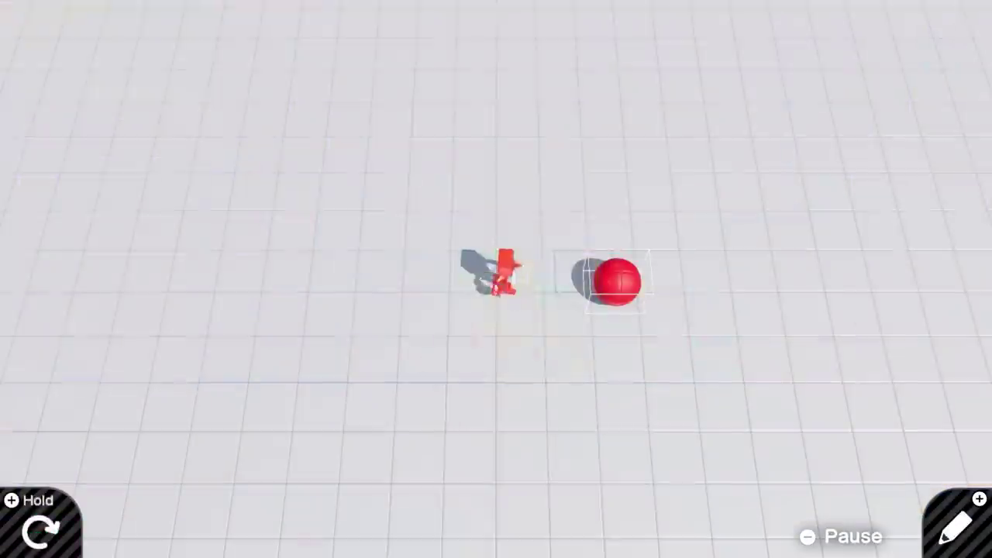
{"action": "key", "text": "plus"}
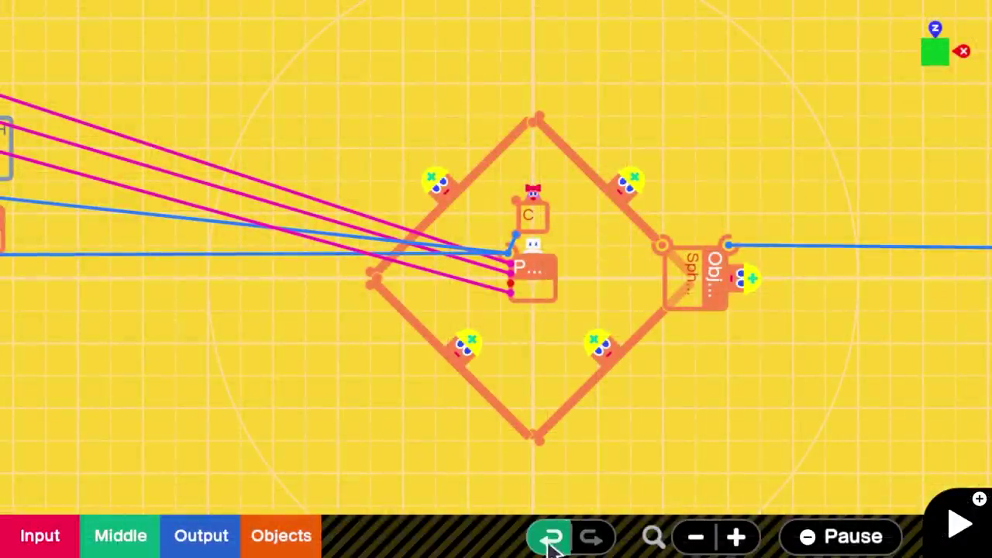
Step: Undo the recent edits to the ring of spheres around the Person and deselect the restored sphere
{"action": "left_click", "coordinate": [552, 538]}
{"action": "left_click", "coordinate": [552, 538]}
{"action": "left_click", "coordinate": [552, 538]}
{"action": "left_click", "coordinate": [552, 538]}
{"action": "left_click", "coordinate": [552, 538]}
{"action": "left_click", "coordinate": [552, 538]}
{"action": "left_click", "coordinate": [552, 538]}
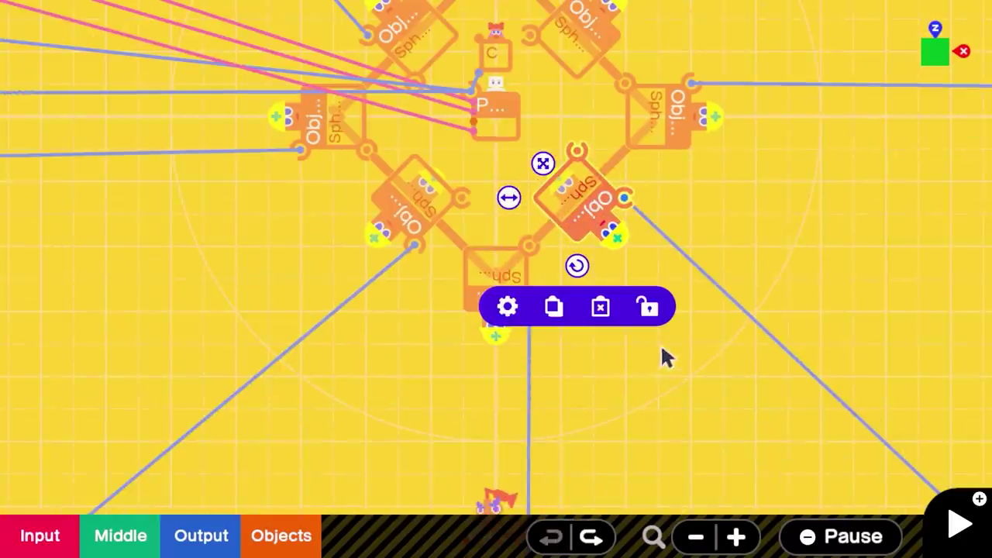
{"action": "left_click_drag", "start_coordinate": [661, 343], "coordinate": [674, 423]}
{"action": "left_click", "coordinate": [786, 315]}
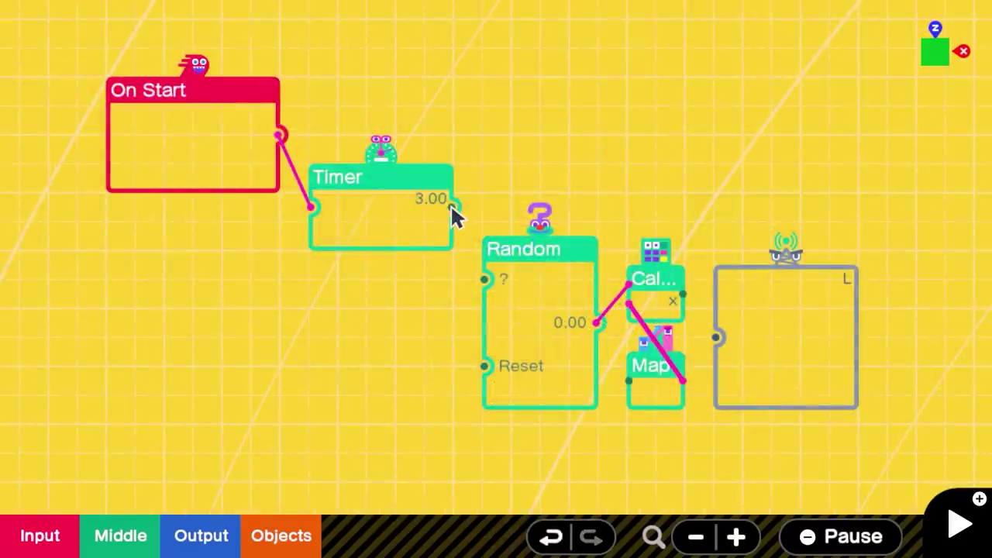
Step: Connect the Timer output to the Random Nodon's input, and the multiplication Calculator's output to wormhole entrance L
{"action": "left_click_drag", "start_coordinate": [454, 216], "coordinate": [467, 240]}
{"action": "left_click_drag", "start_coordinate": [482, 284], "coordinate": [484, 285]}
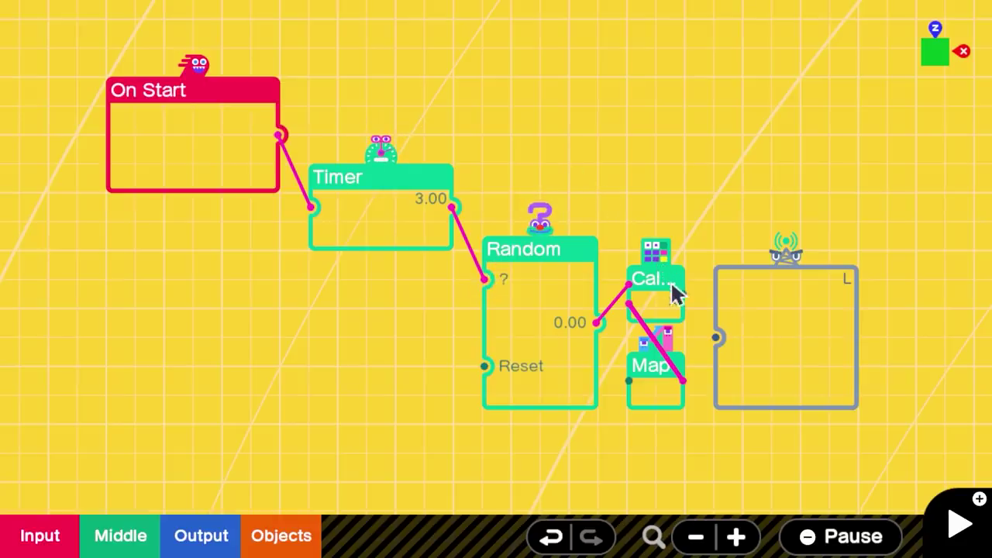
{"action": "left_click_drag", "start_coordinate": [681, 292], "coordinate": [685, 304]}
{"action": "left_click_drag", "start_coordinate": [713, 344], "coordinate": [714, 343]}
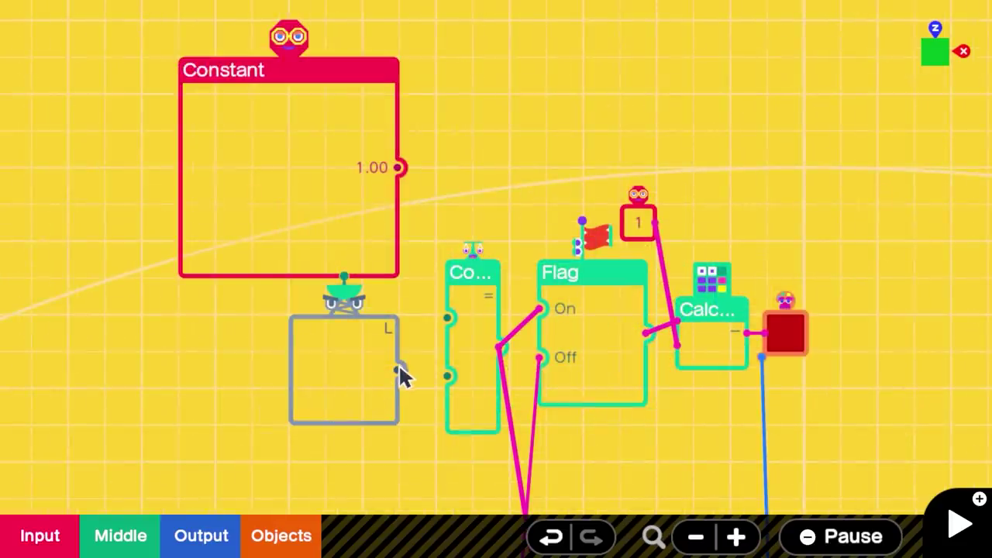
Step: Connect wormhole exit L and the Constant of 1.00 to the two inputs of the equals Comparison Nodon
{"action": "left_click_drag", "start_coordinate": [401, 375], "coordinate": [450, 378]}
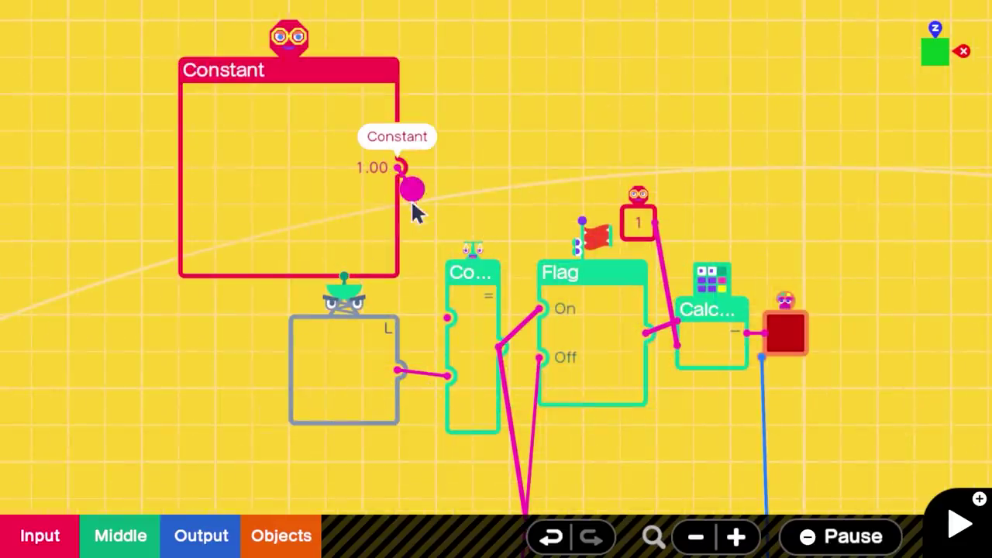
{"action": "left_click_drag", "start_coordinate": [417, 217], "coordinate": [451, 320]}
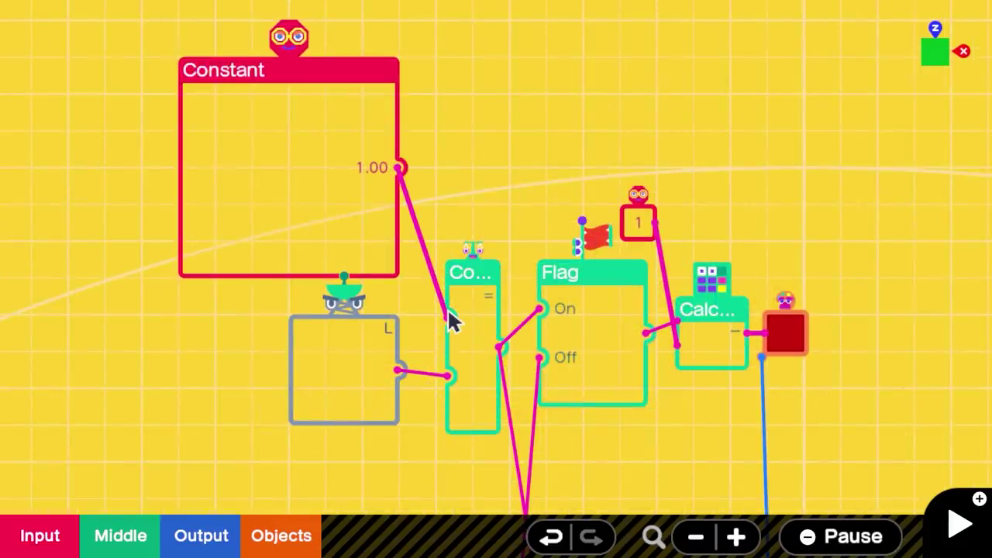
{"action": "left_click", "coordinate": [791, 333]}
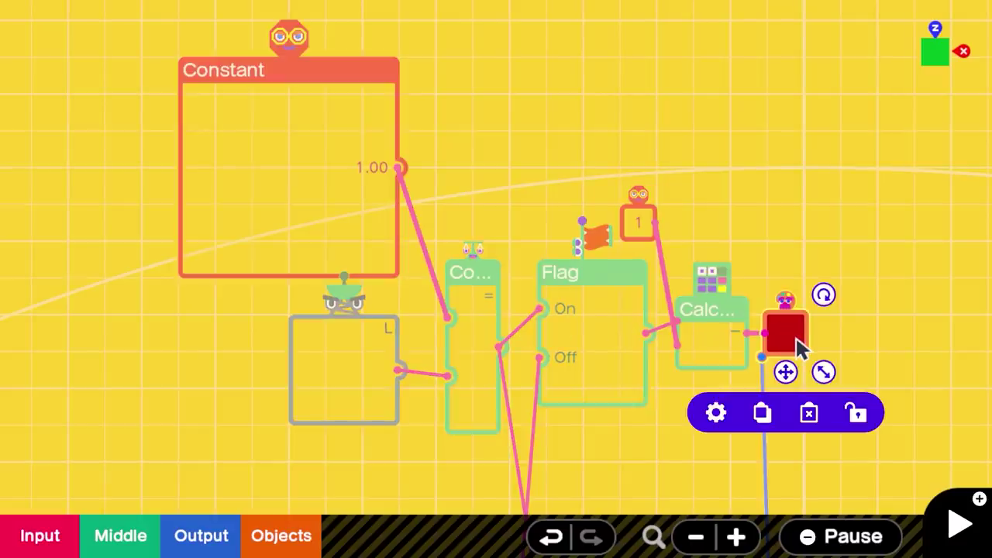
{"action": "left_click", "coordinate": [866, 345]}
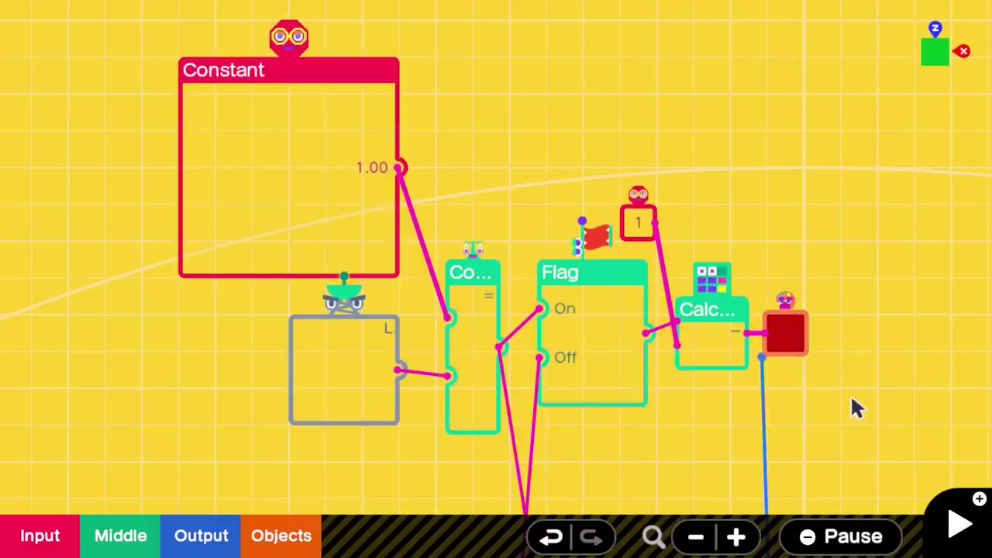
Step: Connect wormhole exit X to the Counter's count-up input
{"action": "left_click_drag", "start_coordinate": [806, 440], "coordinate": [714, 157]}
{"action": "left_click_drag", "start_coordinate": [547, 375], "coordinate": [606, 361]}
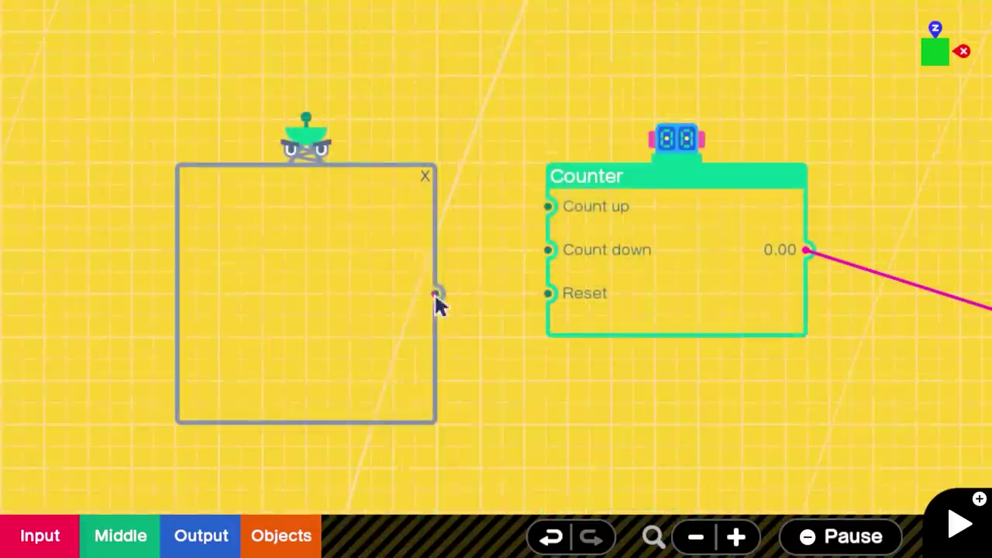
{"action": "left_click_drag", "start_coordinate": [434, 292], "coordinate": [550, 219]}
Step: Test the game by moving the Person right, left, up and down inside the sphere ring
{"action": "key", "text": "plus"}
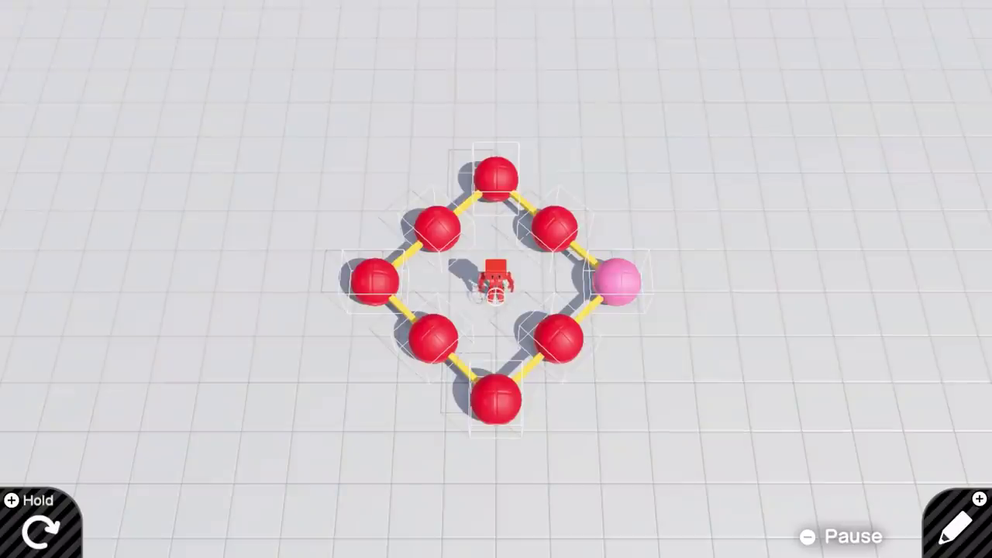
{"action": "key", "text": "Right"}
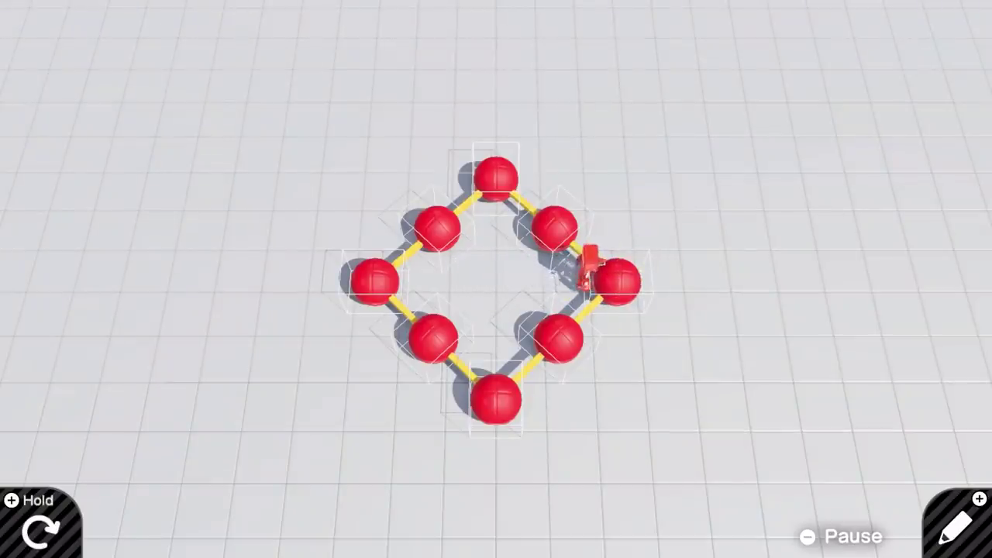
{"action": "key", "text": "Left"}
{"action": "key", "text": "Up"}
{"action": "key", "text": "Down"}
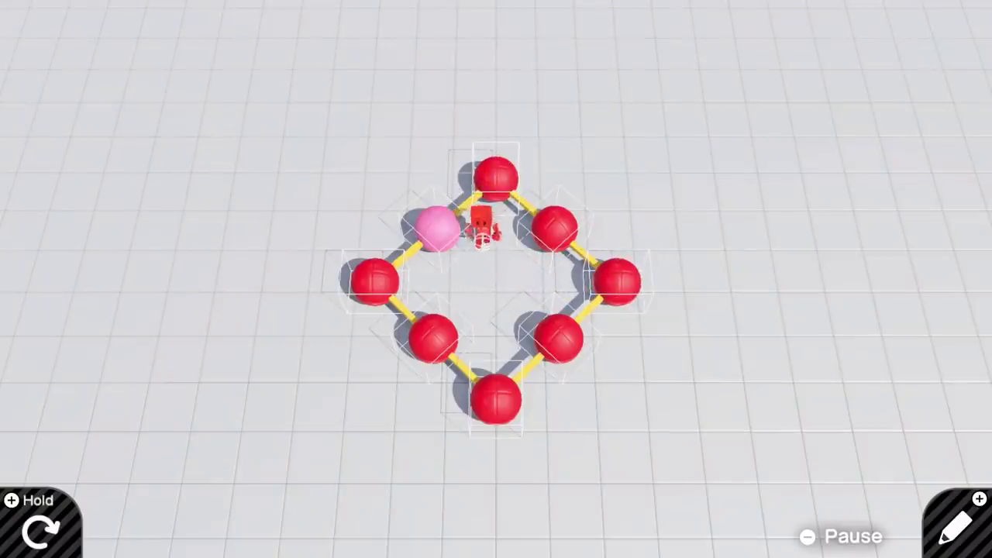
{"action": "key", "text": "plus"}
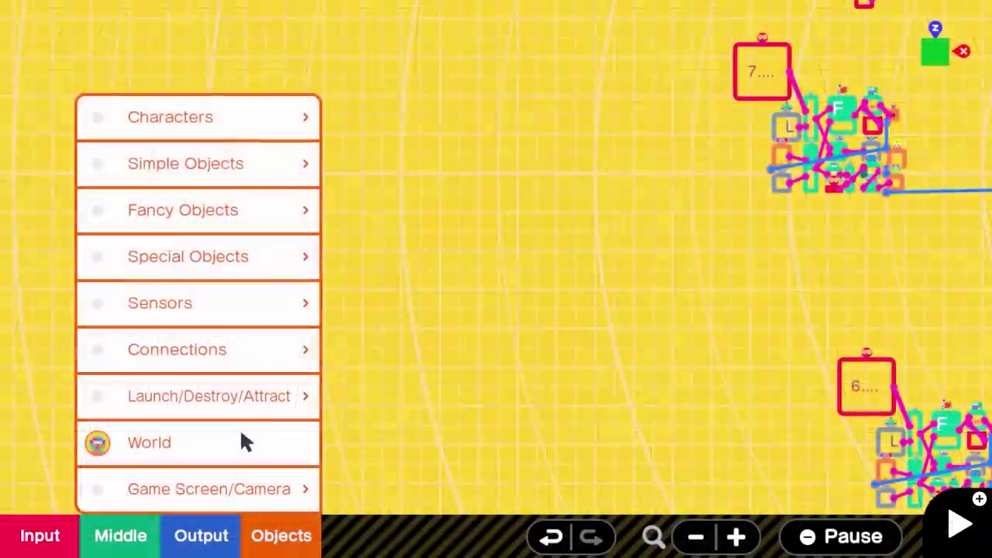
Step: Set the World's object appearance to Neon and test the game
{"action": "left_click_drag", "start_coordinate": [533, 309], "coordinate": [614, 396]}
{"action": "left_click", "coordinate": [429, 434]}
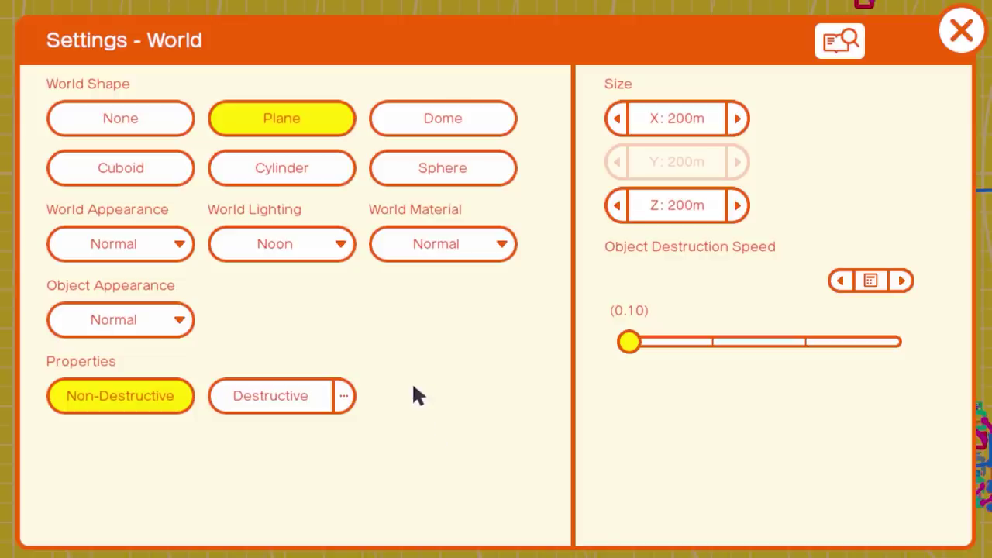
{"action": "left_click", "coordinate": [180, 321]}
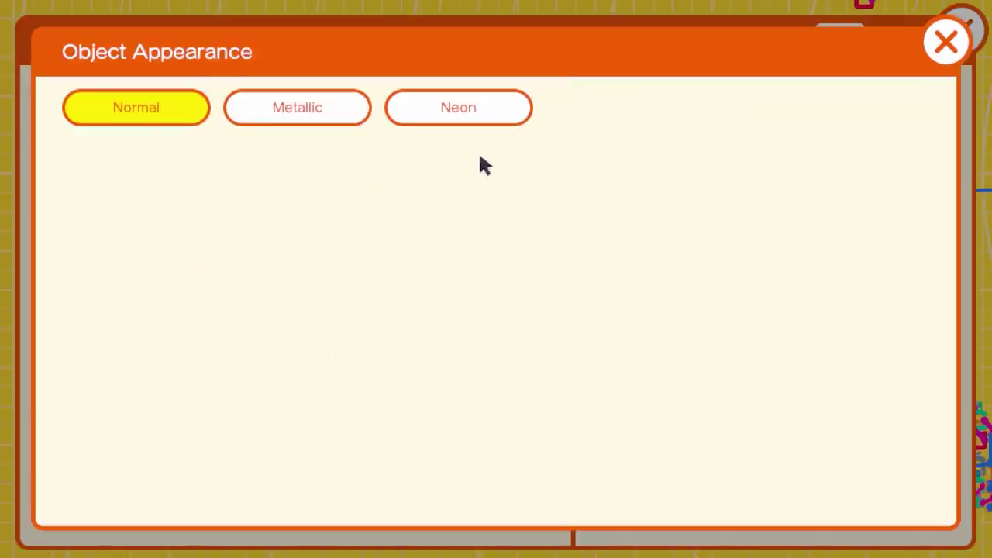
{"action": "left_click", "coordinate": [508, 111]}
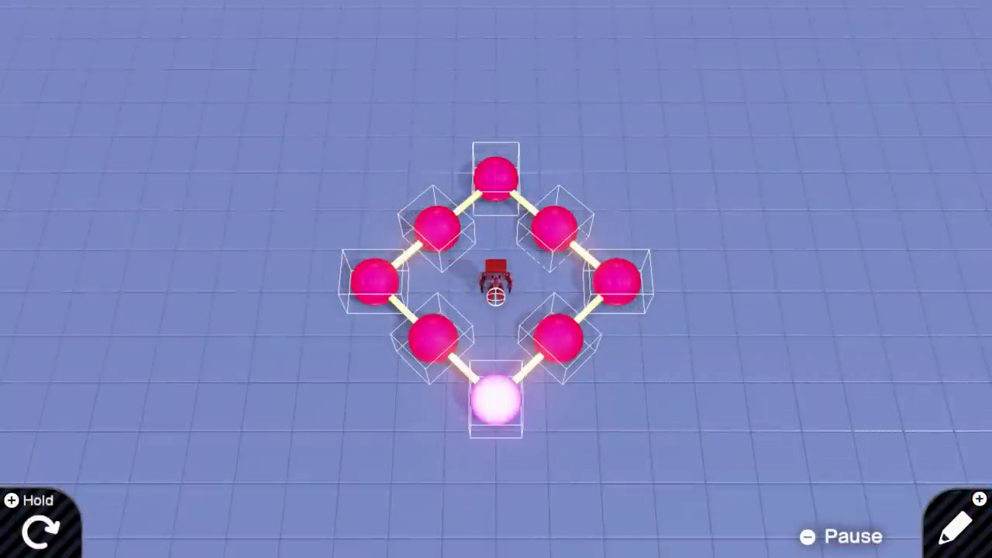
{"action": "key", "text": "Down"}
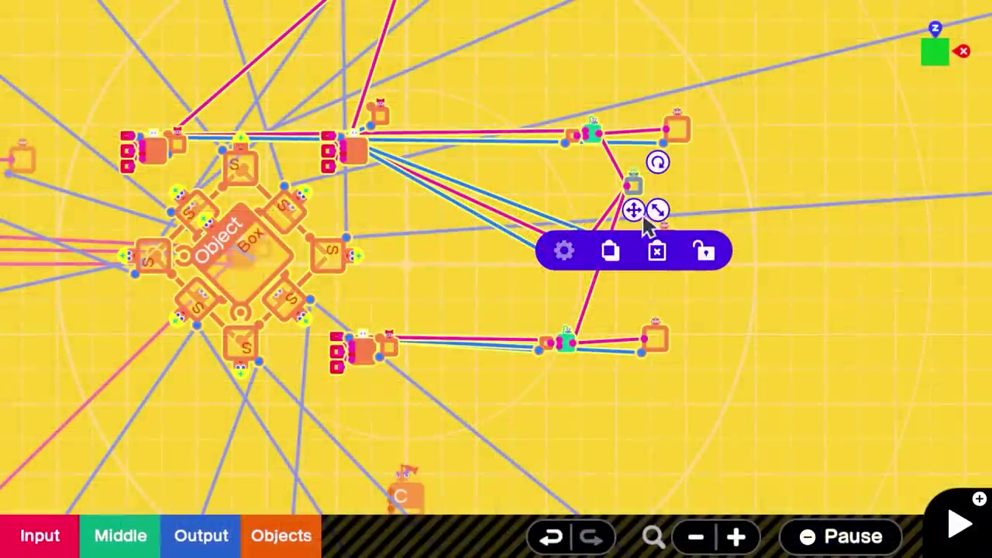
Step: Move the selected sphere ring with its center box and Person circuits away from the original ring along X
{"action": "left_click_drag", "start_coordinate": [636, 222], "coordinate": [910, 205]}
{"action": "scroll", "coordinate": [861, 204], "scroll_direction": "up", "scroll_amount": 1}
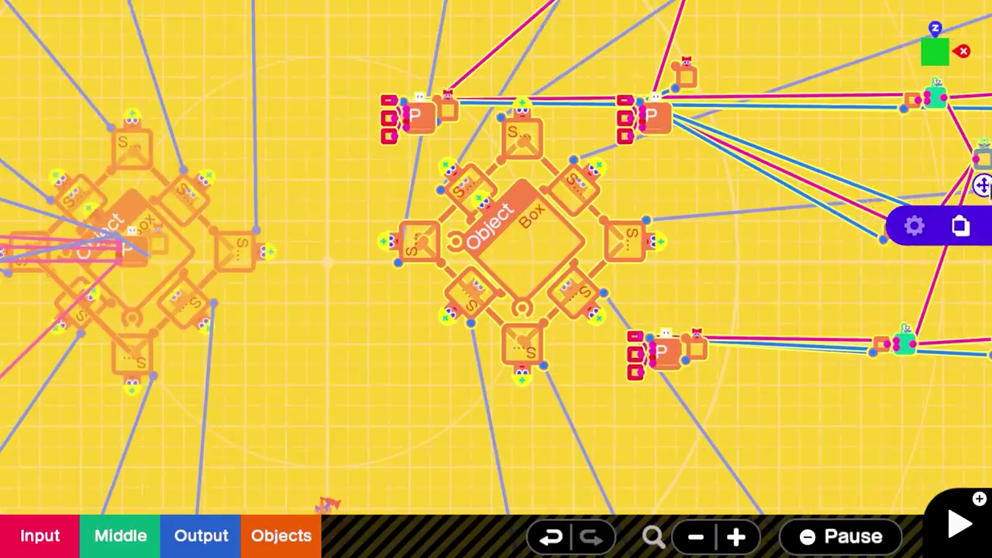
{"action": "left_click_drag", "start_coordinate": [987, 185], "coordinate": [987, 195]}
{"action": "scroll", "coordinate": [386, 329], "scroll_direction": "up", "scroll_amount": 3}
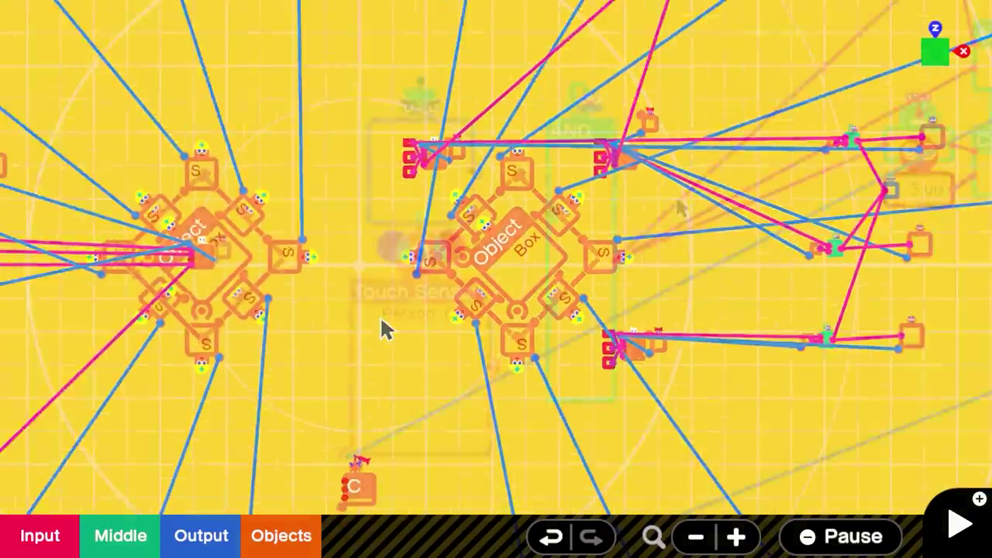
Step: Connect the Person Touch Sensor and the wormhole exit to the AND Nodon and run the game with both rings
{"action": "left_click_drag", "start_coordinate": [493, 375], "coordinate": [547, 308]}
{"action": "left_click_drag", "start_coordinate": [473, 171], "coordinate": [544, 215]}
{"action": "key", "text": "plus"}
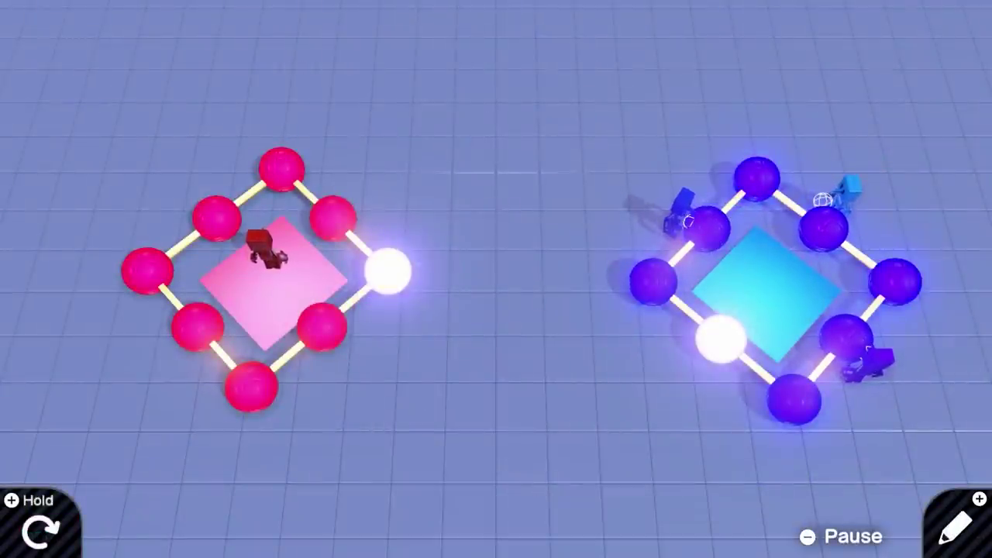
{"action": "key", "text": "plus"}
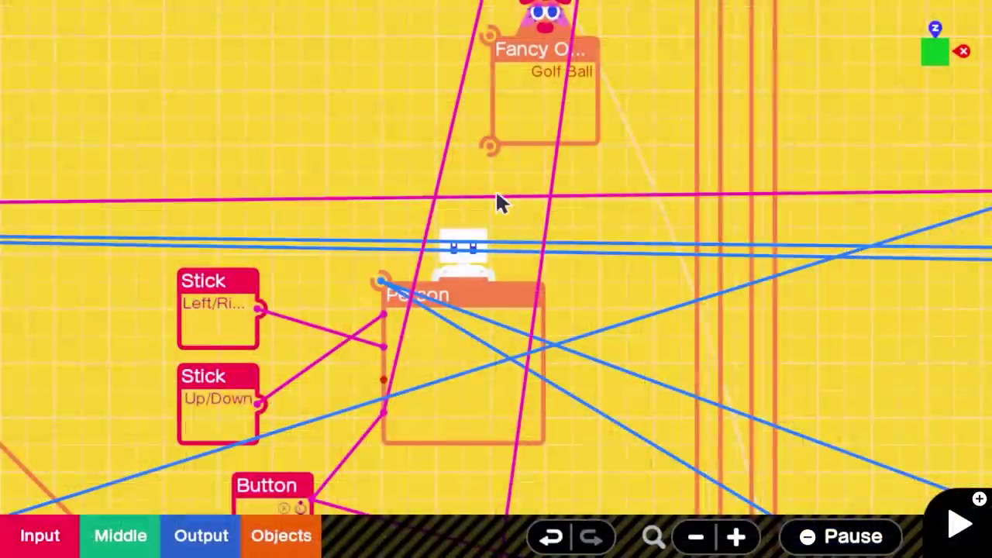
Step: Connect the Person's connection port to the Golf Ball fancy object
{"action": "mouse_move", "coordinate": [496, 297]}
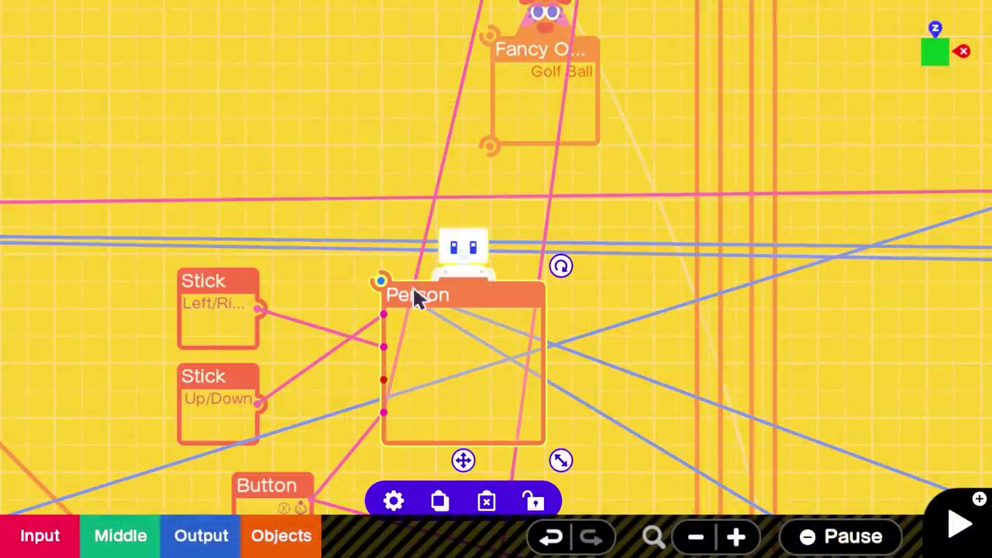
{"action": "left_click_drag", "start_coordinate": [384, 284], "coordinate": [477, 170]}
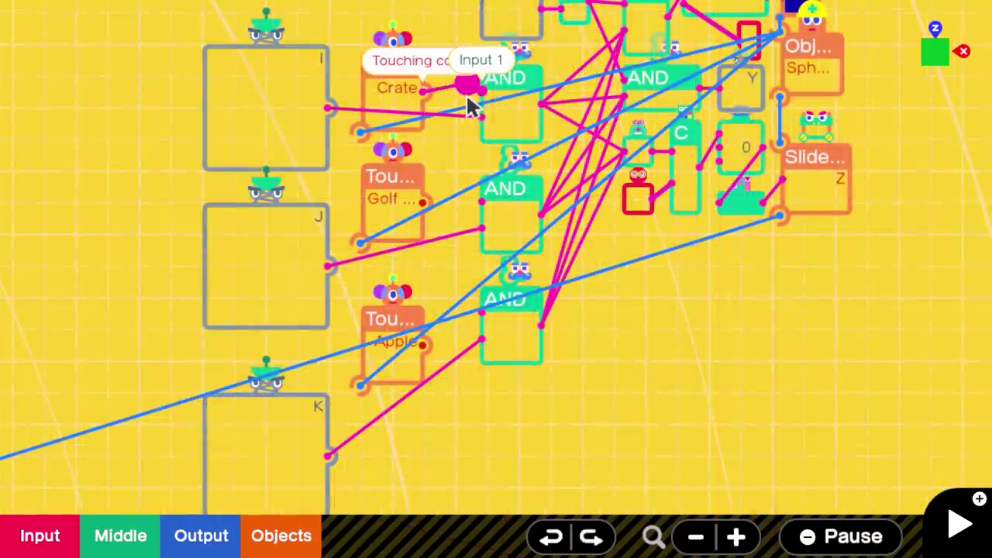
Step: Connect the Crate, Golf Ball and Apple Touch Sensors each to the first input of their own AND Nodon
{"action": "left_click_drag", "start_coordinate": [472, 83], "coordinate": [481, 97]}
{"action": "left_click_drag", "start_coordinate": [438, 198], "coordinate": [481, 203]}
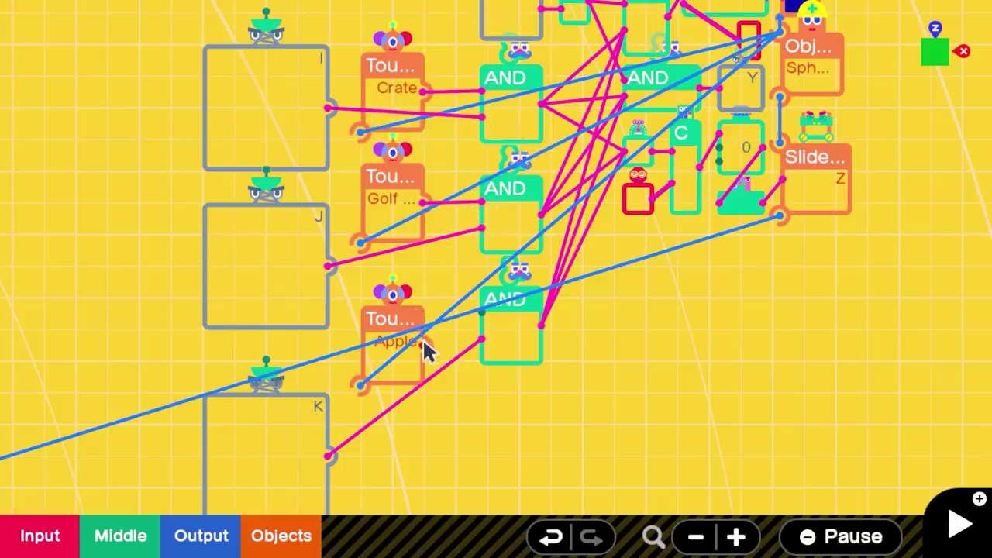
{"action": "left_click_drag", "start_coordinate": [425, 346], "coordinate": [480, 324]}
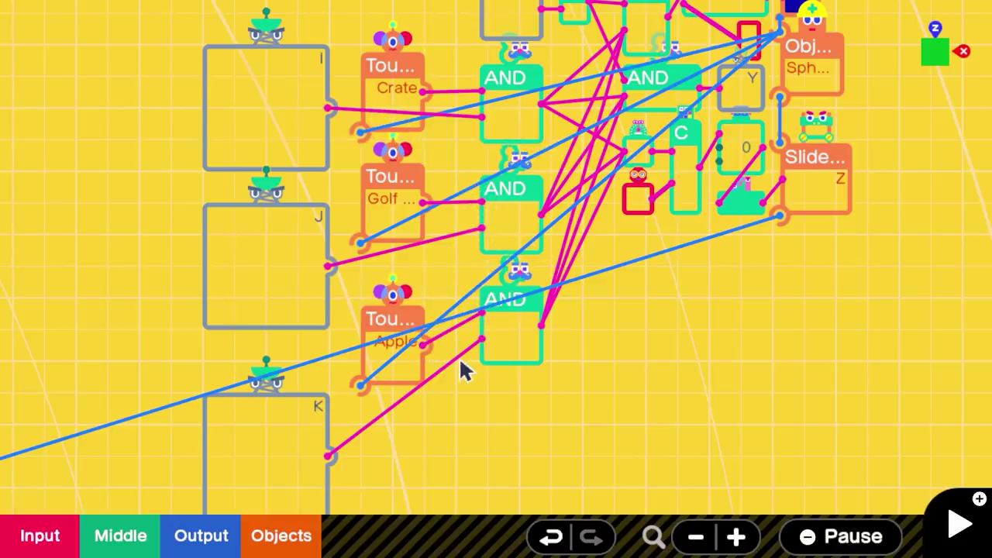
{"action": "scroll", "coordinate": [460, 359], "scroll_direction": "down", "scroll_amount": 4}
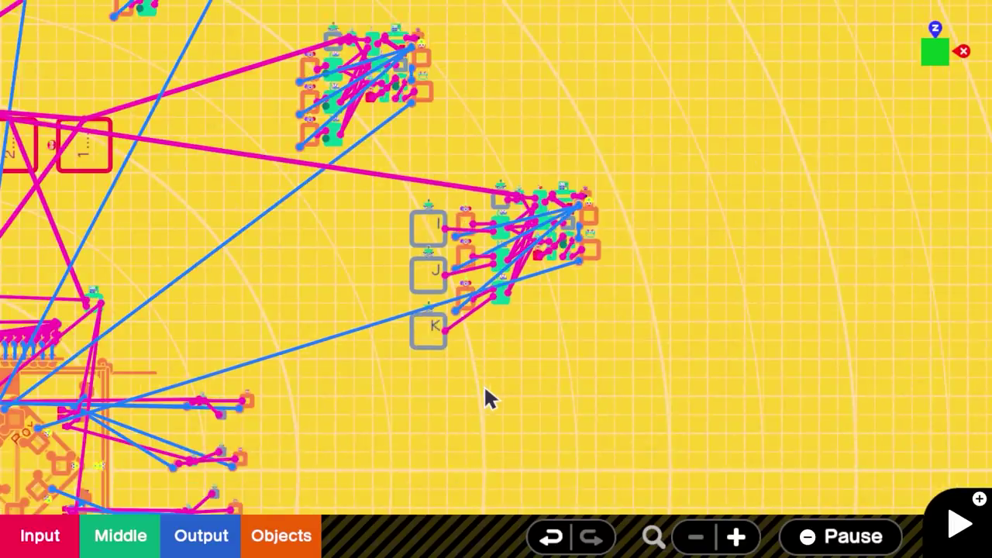
Step: Undo the recent edits to the copied circuits and their I, J and K wormhole exits, back to the start of the edit history
{"action": "left_click", "coordinate": [552, 536]}
{"action": "left_click", "coordinate": [552, 536]}
{"action": "left_click", "coordinate": [552, 537]}
{"action": "left_click", "coordinate": [552, 537]}
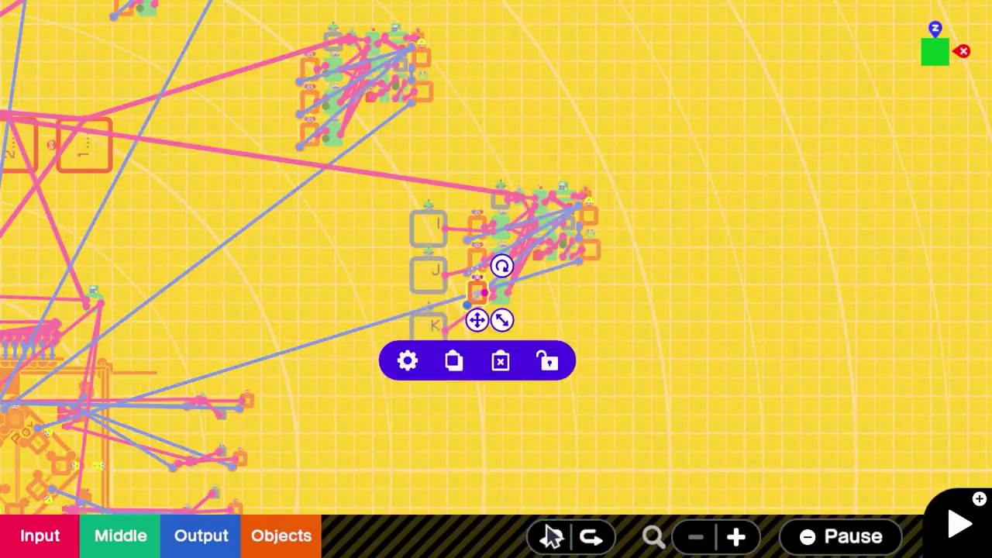
{"action": "left_click", "coordinate": [553, 537]}
{"action": "left_click", "coordinate": [552, 537]}
{"action": "left_click", "coordinate": [552, 537]}
{"action": "left_click", "coordinate": [552, 537]}
{"action": "left_click", "coordinate": [552, 537]}
{"action": "left_click", "coordinate": [552, 537]}
{"action": "left_click", "coordinate": [552, 537]}
{"action": "left_click", "coordinate": [552, 536]}
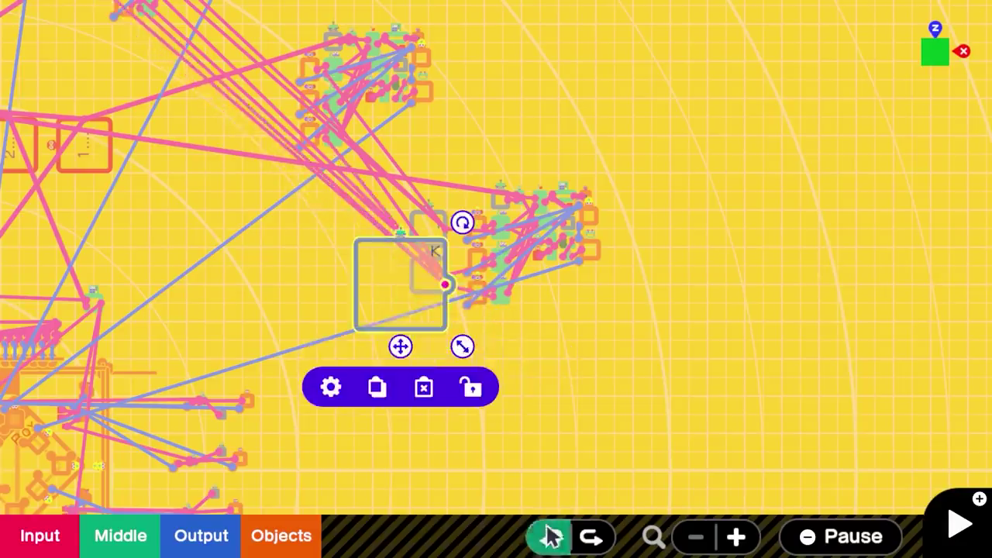
{"action": "left_click", "coordinate": [552, 537]}
{"action": "left_click", "coordinate": [552, 536]}
{"action": "left_click", "coordinate": [552, 537]}
{"action": "left_click", "coordinate": [553, 537]}
{"action": "left_click", "coordinate": [553, 537]}
{"action": "left_click", "coordinate": [552, 536]}
{"action": "left_click", "coordinate": [552, 536]}
{"action": "left_click", "coordinate": [552, 536]}
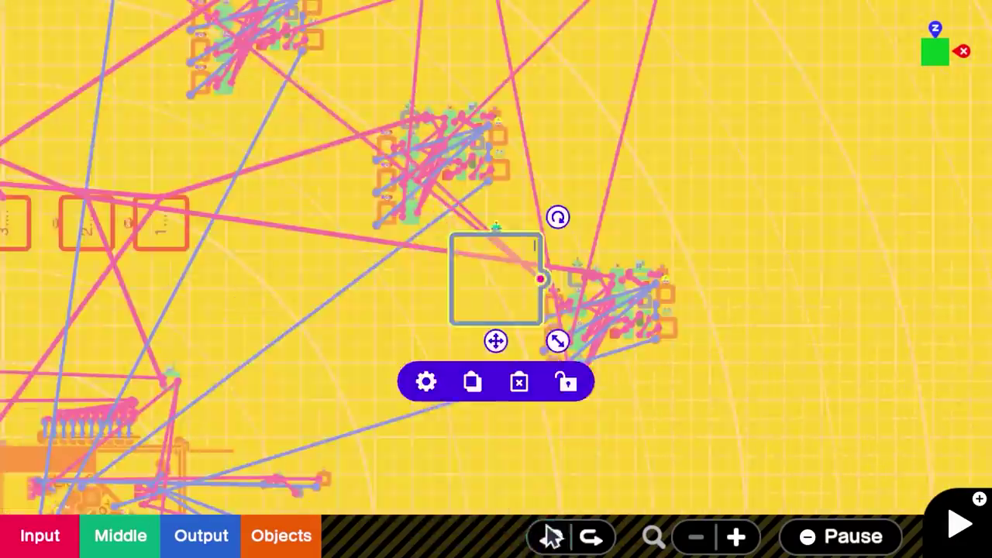
{"action": "left_click", "coordinate": [552, 537]}
{"action": "left_click", "coordinate": [552, 537]}
{"action": "left_click", "coordinate": [552, 536]}
{"action": "left_click", "coordinate": [680, 291]}
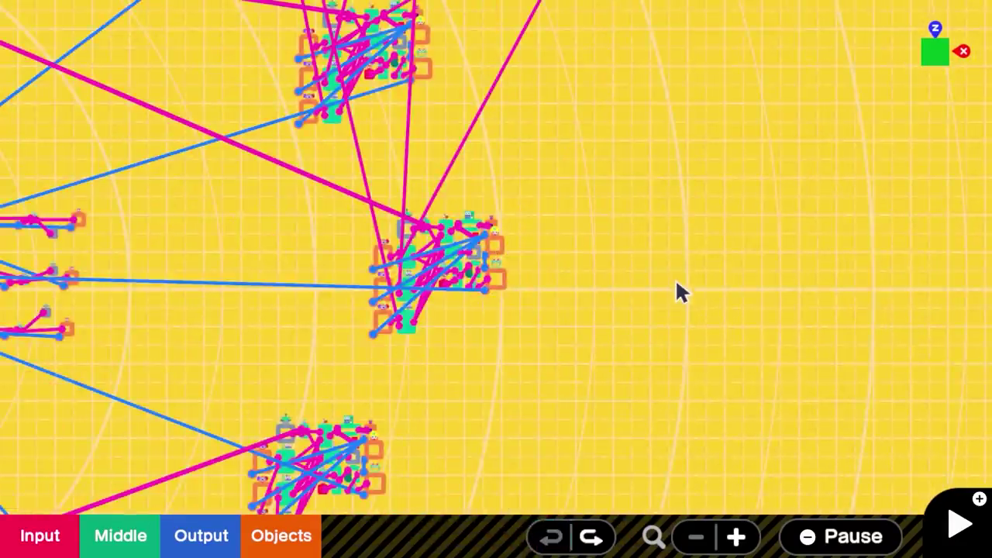
{"action": "left_click_drag", "start_coordinate": [611, 186], "coordinate": [798, 304]}
{"action": "scroll", "coordinate": [749, 290], "scroll_direction": "up", "scroll_amount": 1}
{"action": "scroll", "coordinate": [749, 284], "scroll_direction": "down", "scroll_amount": 1}
{"action": "left_click", "coordinate": [809, 546]}
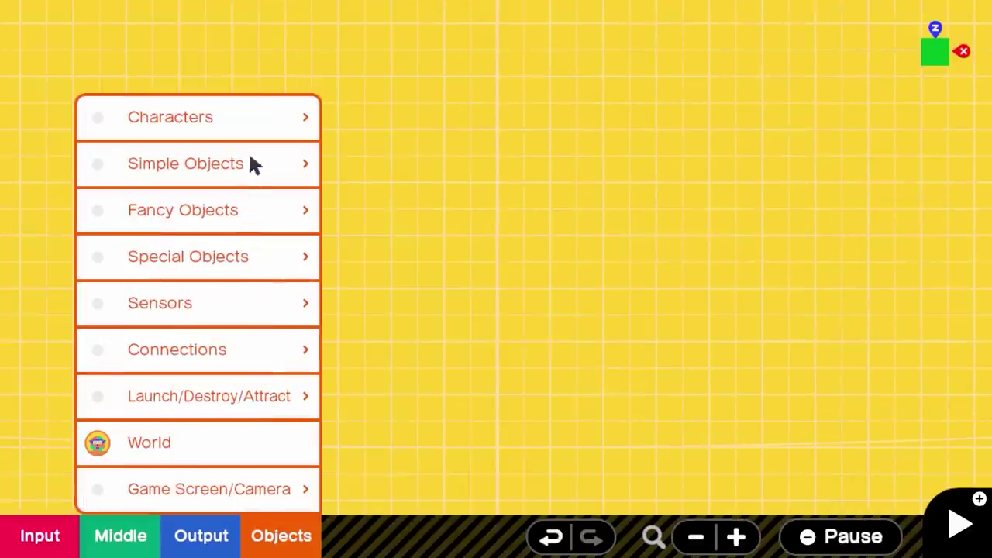
Step: Add a UFO character to the empty game, rotate it 180 degrees and run the game to test it
{"action": "left_click", "coordinate": [252, 119]}
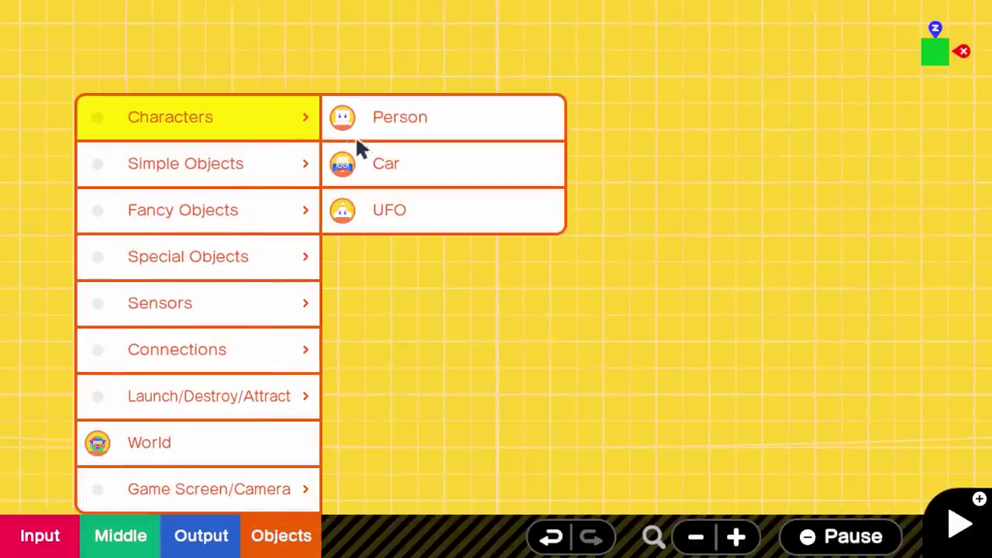
{"action": "left_click", "coordinate": [423, 217]}
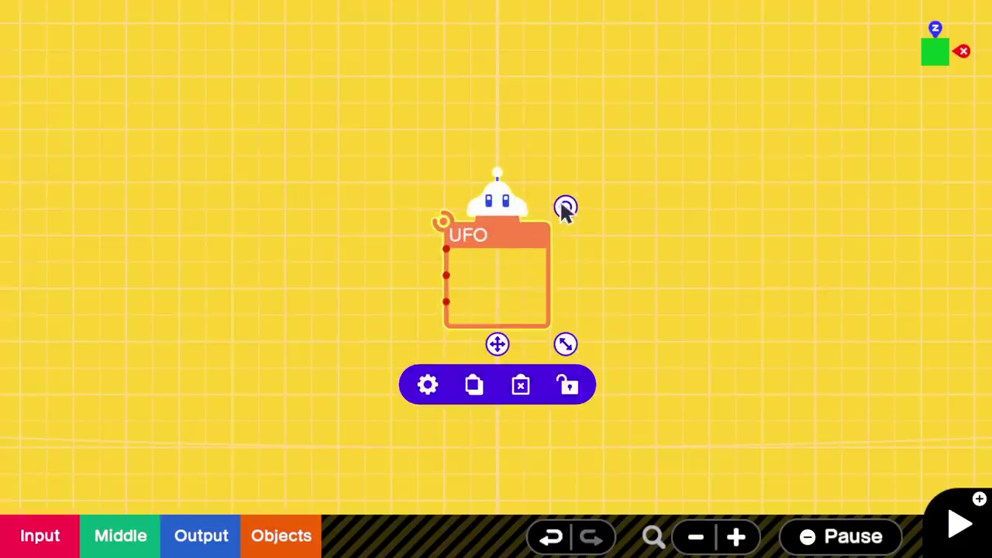
{"action": "left_click_drag", "start_coordinate": [566, 208], "coordinate": [404, 393]}
{"action": "key", "text": "plus"}
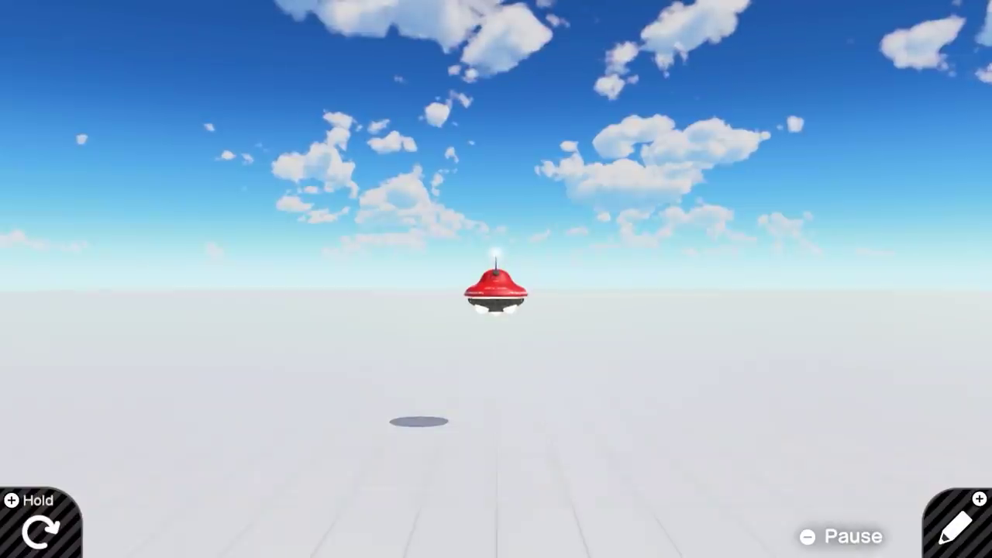
{"action": "key", "text": "plus"}
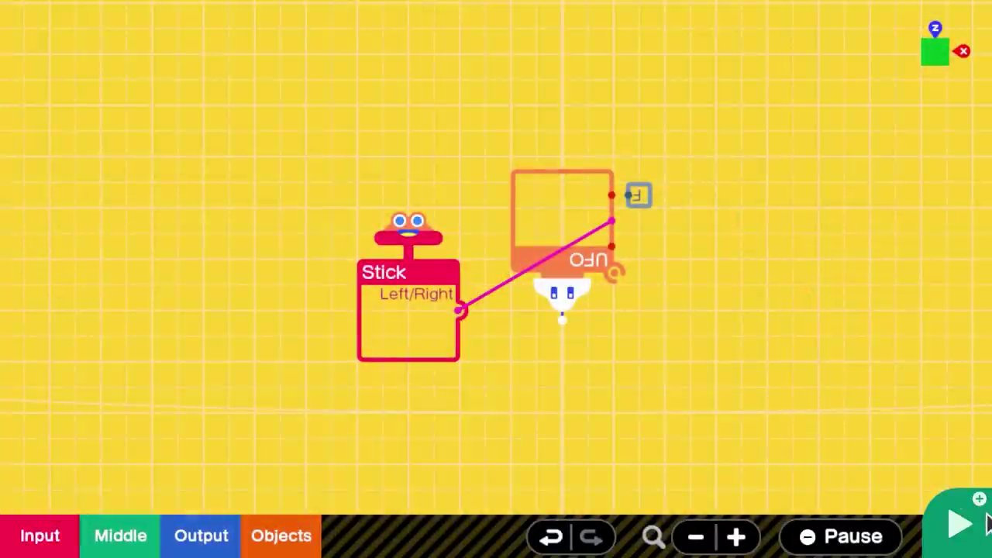
Step: Run the game to test tilting the UFO with the Left/Right Stick
{"action": "left_click", "coordinate": [987, 523]}
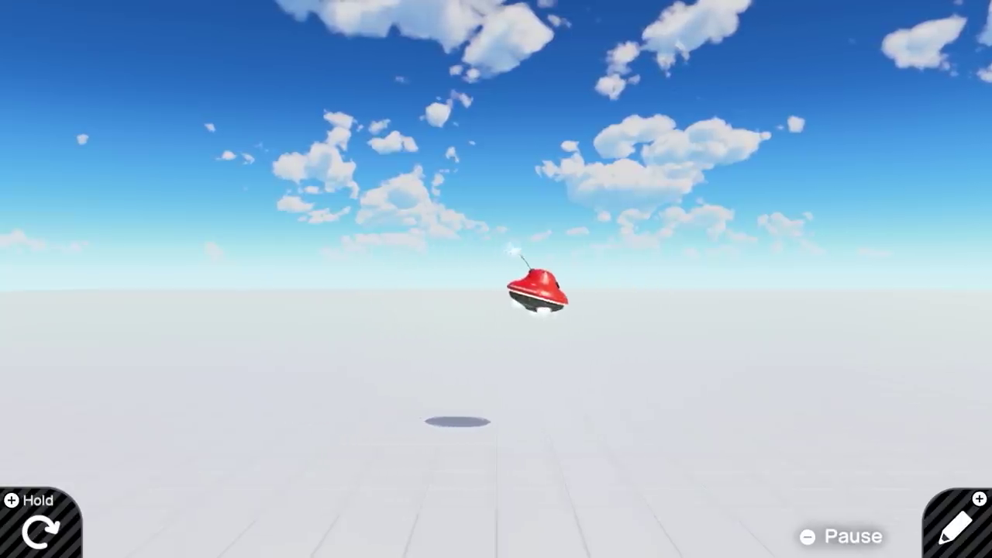
{"action": "key", "text": "plus"}
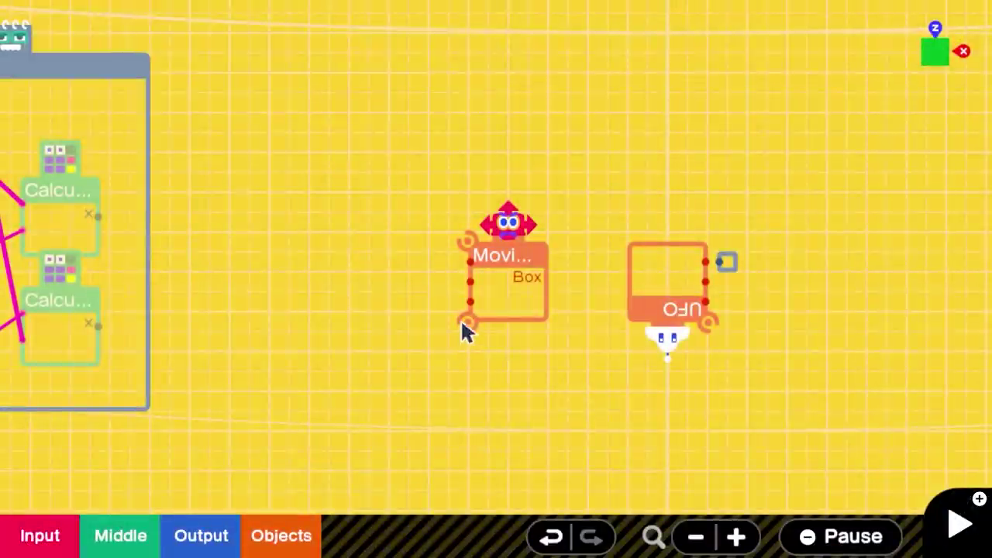
Step: Connect the box Moving Object to the UFO, wire the two Calculators to the box's first two inputs, and run the game
{"action": "left_click_drag", "start_coordinate": [630, 332], "coordinate": [717, 333]}
{"action": "left_click_drag", "start_coordinate": [514, 365], "coordinate": [675, 373]}
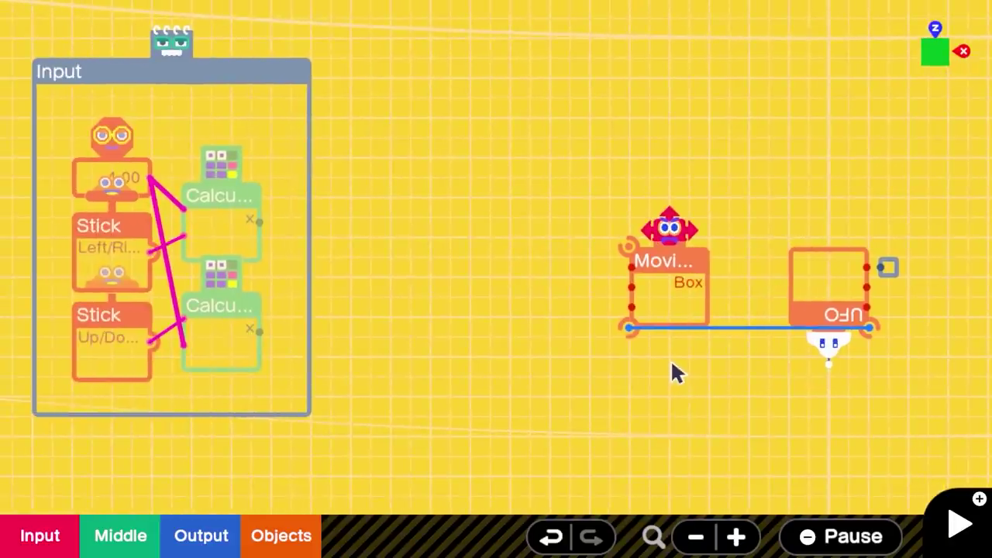
{"action": "left_click_drag", "start_coordinate": [261, 225], "coordinate": [632, 272]}
{"action": "left_click_drag", "start_coordinate": [253, 334], "coordinate": [632, 286]}
{"action": "left_click", "coordinate": [960, 525]}
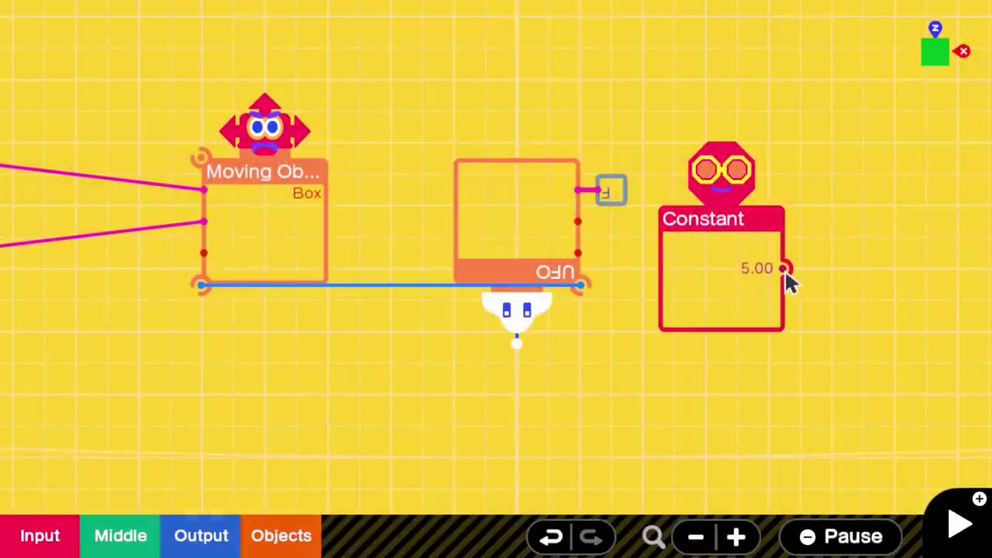
Step: Connect the 5.00 Constant to the input nearest the UFO's title and test the UFO's movement in the game
{"action": "left_click_drag", "start_coordinate": [784, 269], "coordinate": [581, 279]}
{"action": "key", "text": "plus"}
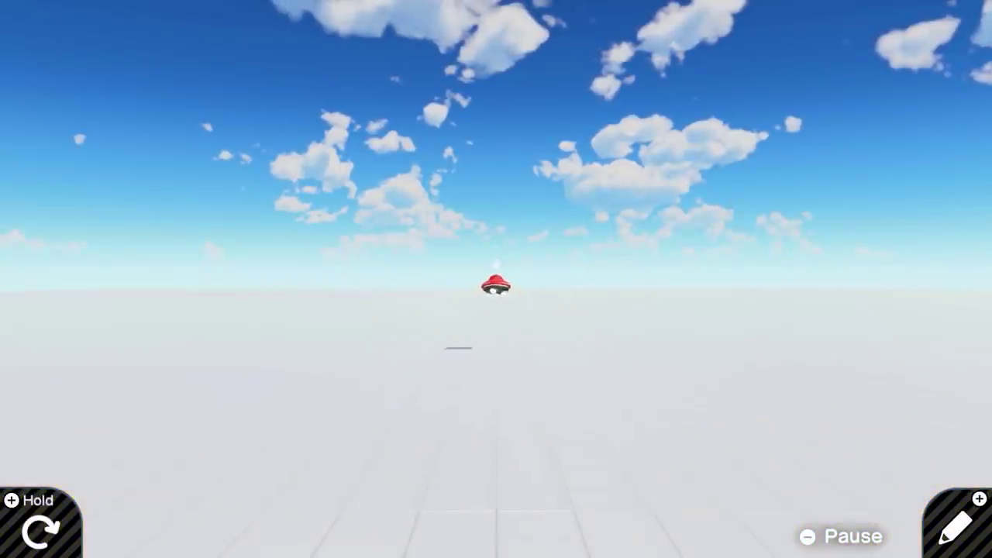
{"action": "key", "text": "plus"}
Step: Connect the Camera to the UFO's connection port and test the camera view in the game
{"action": "left_click_drag", "start_coordinate": [463, 456], "coordinate": [546, 183]}
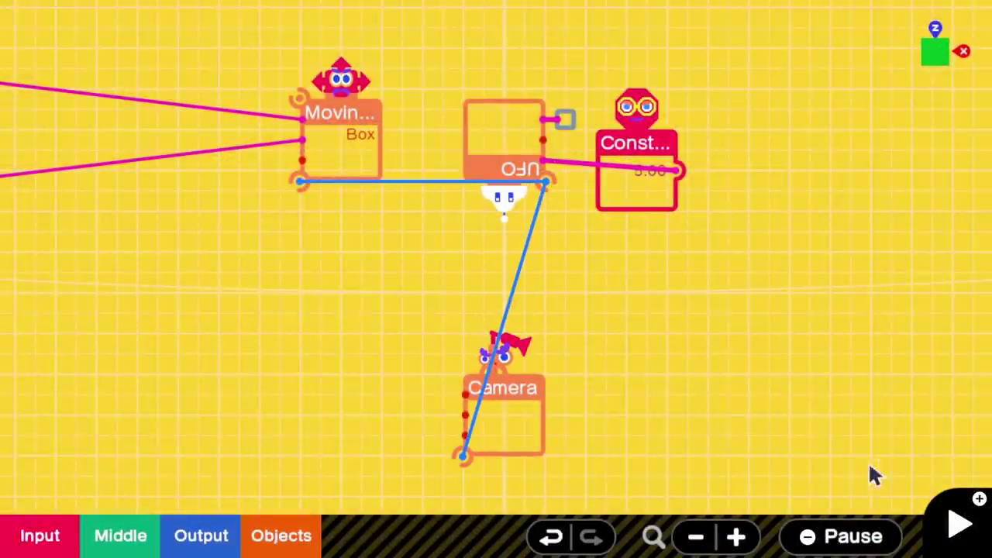
{"action": "left_click", "coordinate": [958, 527]}
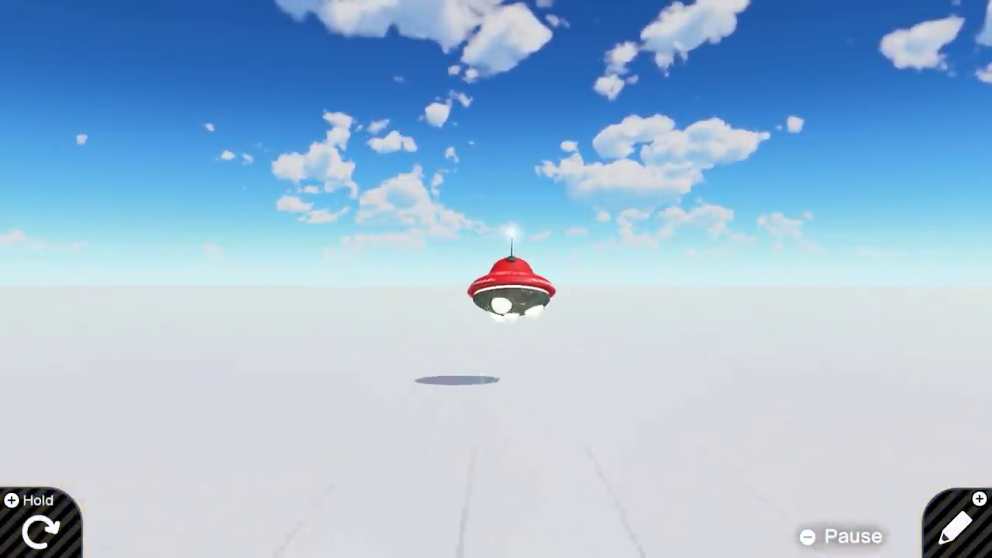
{"action": "key", "text": "plus"}
Step: Connect the 5.00 Constant and the Camera to the second UFO below the first one and run the game
{"action": "left_click_drag", "start_coordinate": [683, 161], "coordinate": [535, 290]}
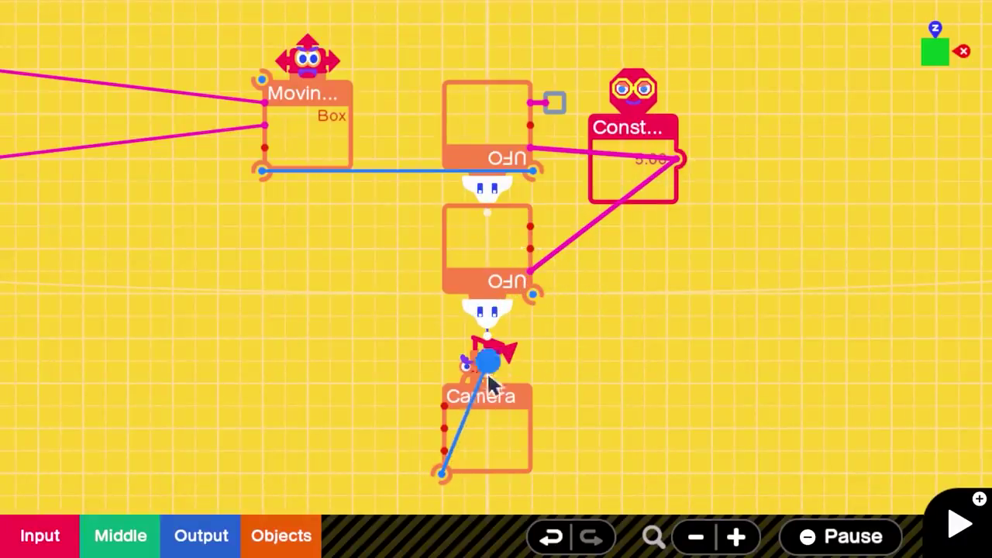
{"action": "left_click_drag", "start_coordinate": [496, 378], "coordinate": [530, 325]}
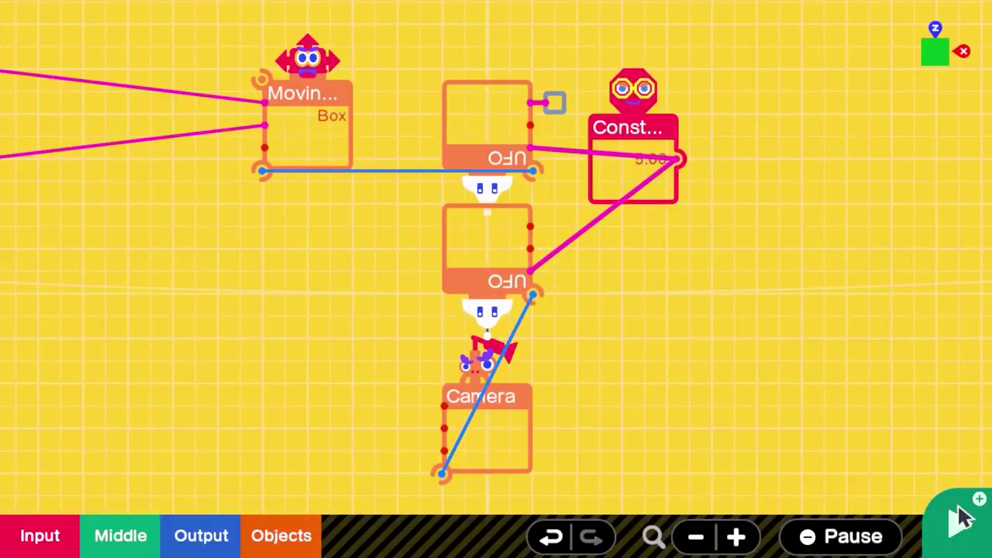
{"action": "left_click", "coordinate": [961, 521]}
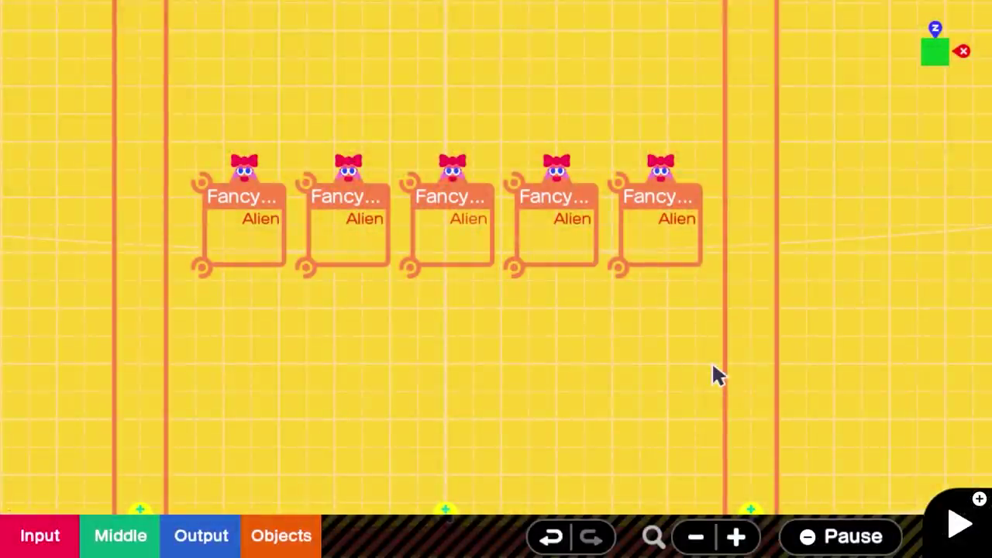
Step: Run the game to test the UFO flying toward the Alien fancy objects in the corridor
{"action": "left_click_drag", "start_coordinate": [356, 278], "coordinate": [417, 298]}
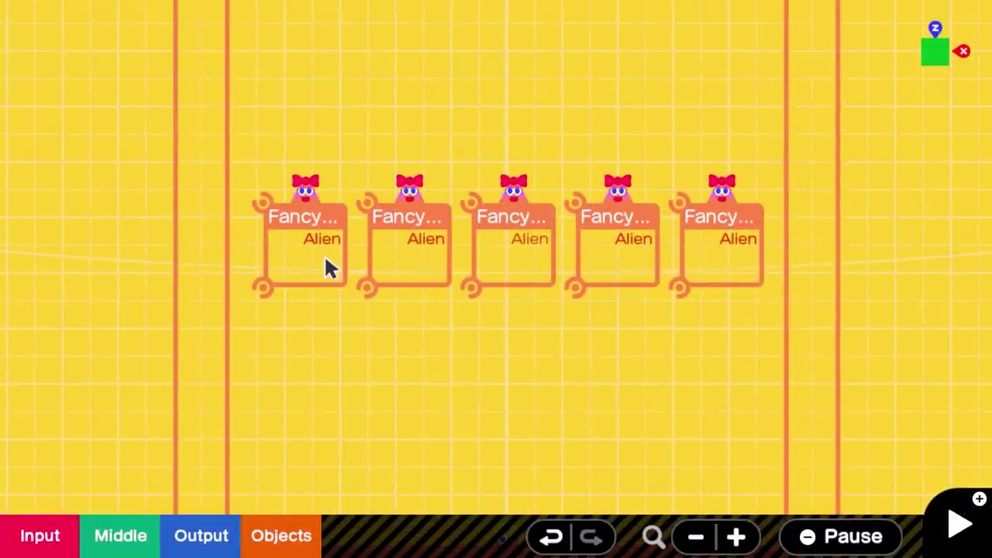
{"action": "key", "text": "plus"}
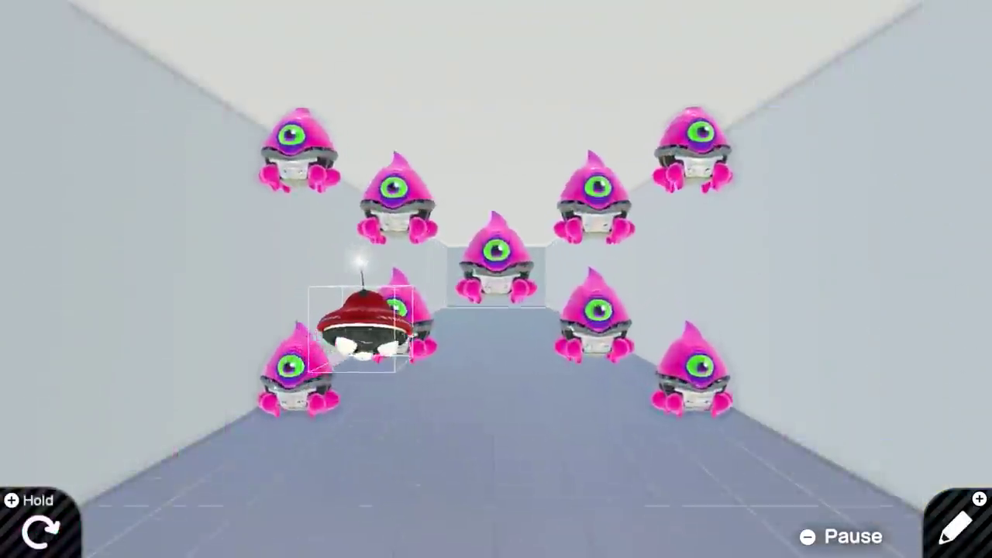
{"action": "key", "text": "plus"}
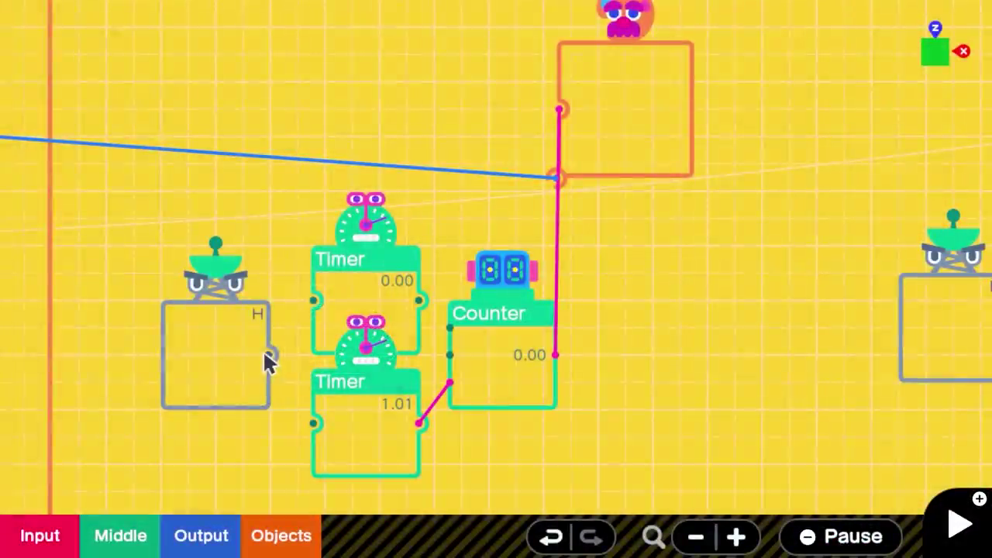
Step: Connect wormhole exit H through the upper Timer to the Counter's first input and test the effect in the game
{"action": "left_click_drag", "start_coordinate": [265, 356], "coordinate": [305, 316]}
{"action": "left_click_drag", "start_coordinate": [441, 324], "coordinate": [447, 332]}
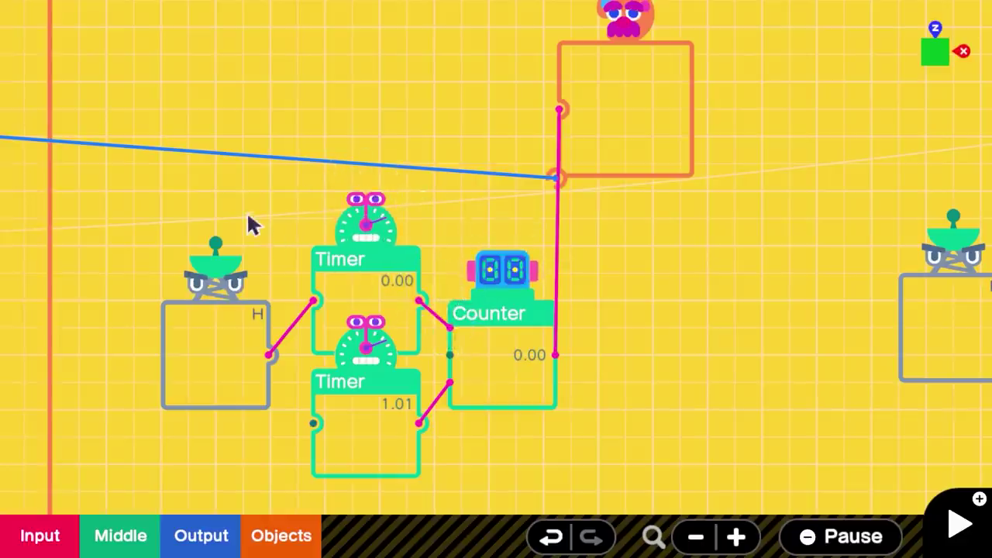
{"action": "left_click", "coordinate": [632, 224]}
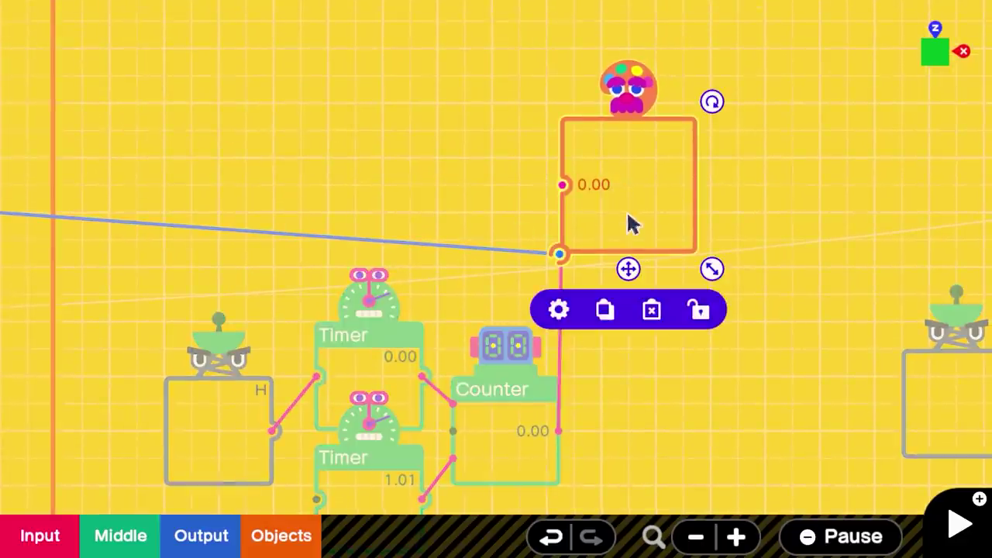
{"action": "left_click", "coordinate": [680, 338]}
{"action": "key", "text": "plus"}
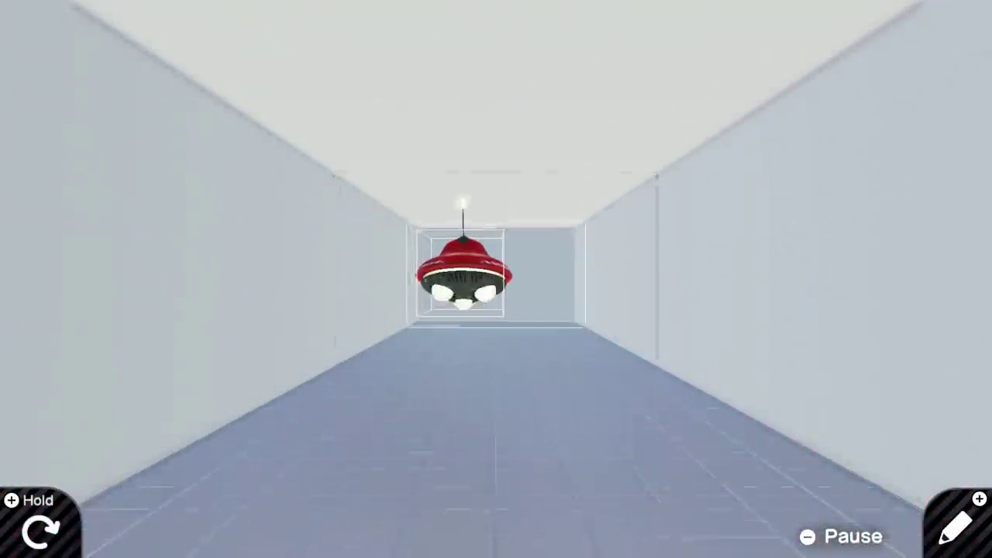
{"action": "key", "text": "plus"}
Step: Wire wormhole exit H to the Flag's first input and through the 1.10 Timer to its second input, and run the game
{"action": "left_click_drag", "start_coordinate": [314, 238], "coordinate": [335, 234]}
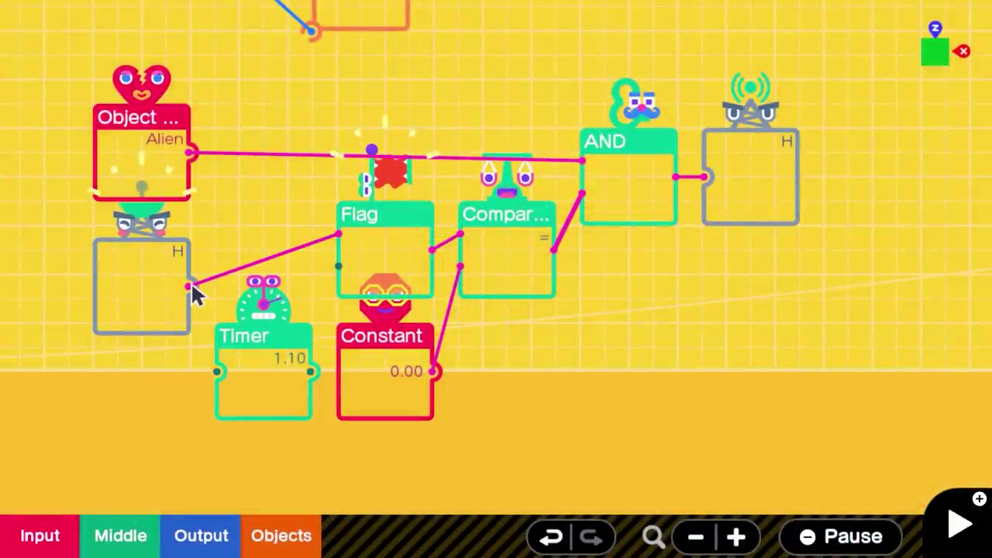
{"action": "left_click_drag", "start_coordinate": [219, 378], "coordinate": [218, 373]}
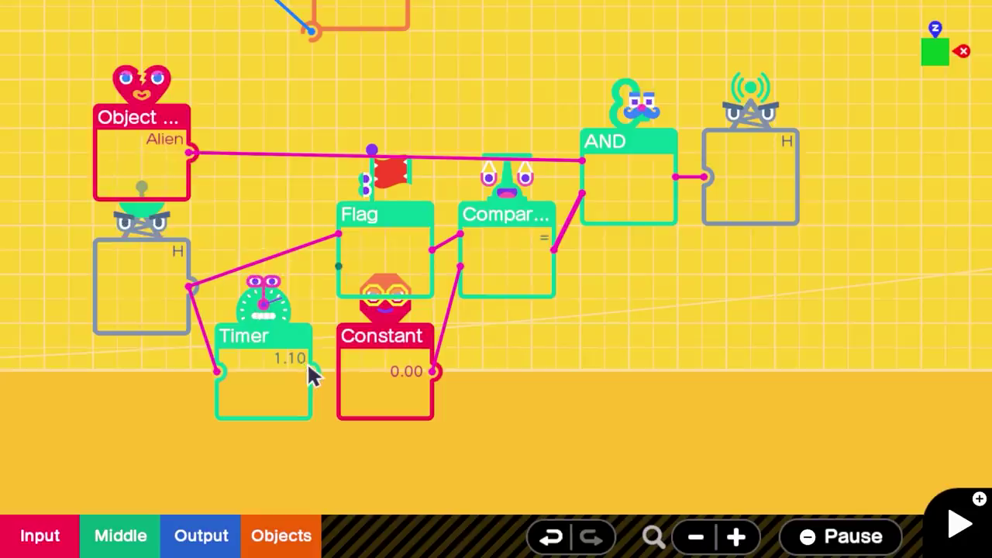
{"action": "left_click_drag", "start_coordinate": [310, 370], "coordinate": [339, 267]}
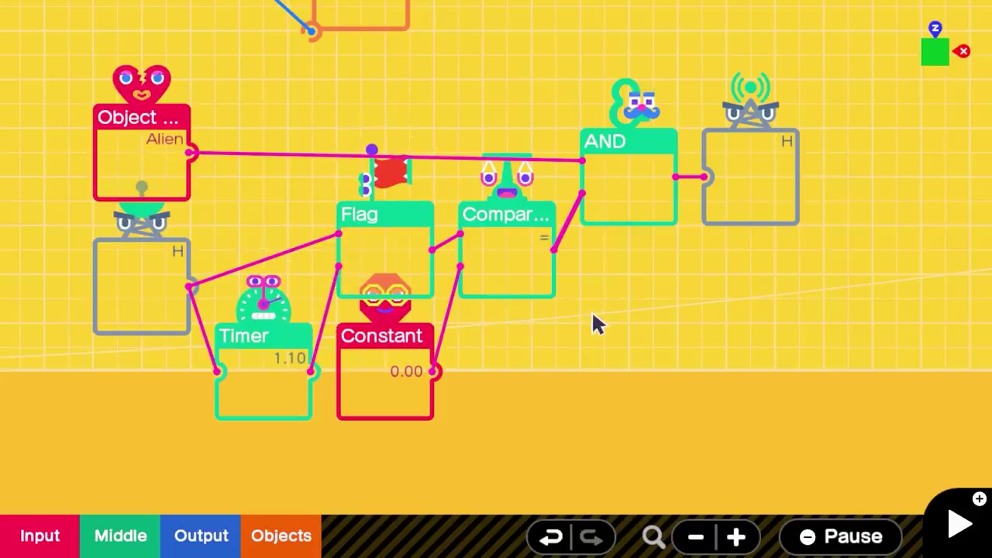
{"action": "key", "text": "plus"}
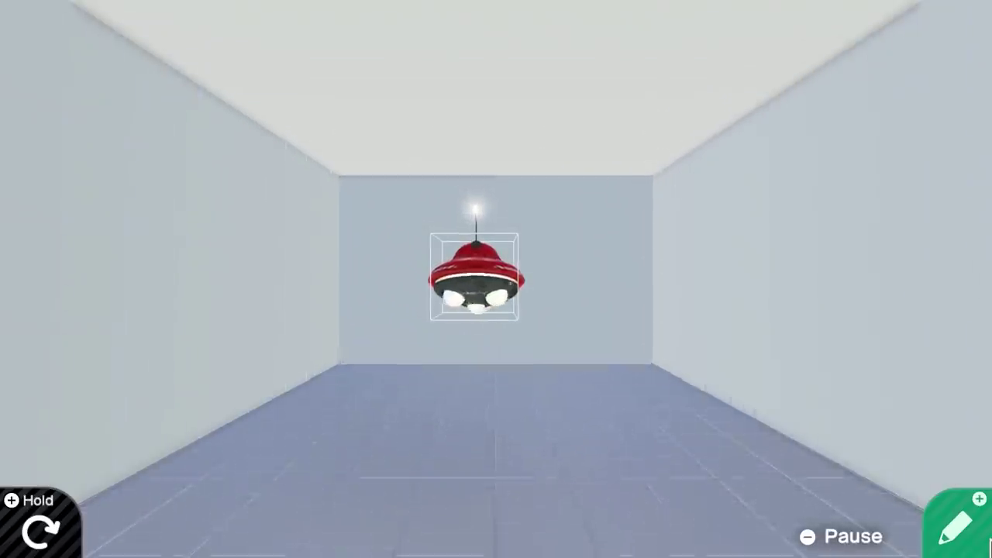
{"action": "key", "text": "plus"}
Step: Run the game to test destroying the UFO in the corridor
{"action": "left_click_drag", "start_coordinate": [459, 237], "coordinate": [455, 225]}
{"action": "left_click_drag", "start_coordinate": [565, 239], "coordinate": [639, 284]}
{"action": "key", "text": "plus"}
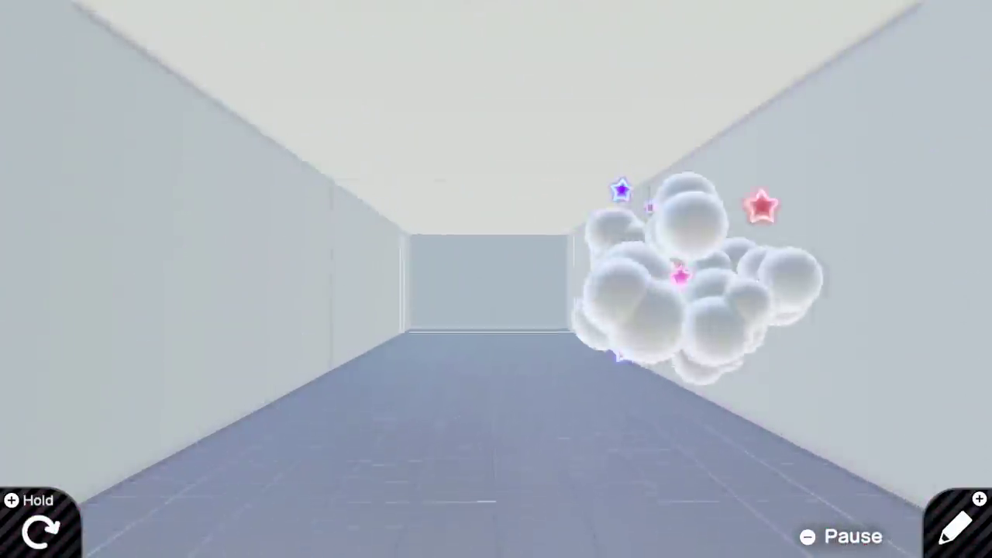
{"action": "key", "text": "plus"}
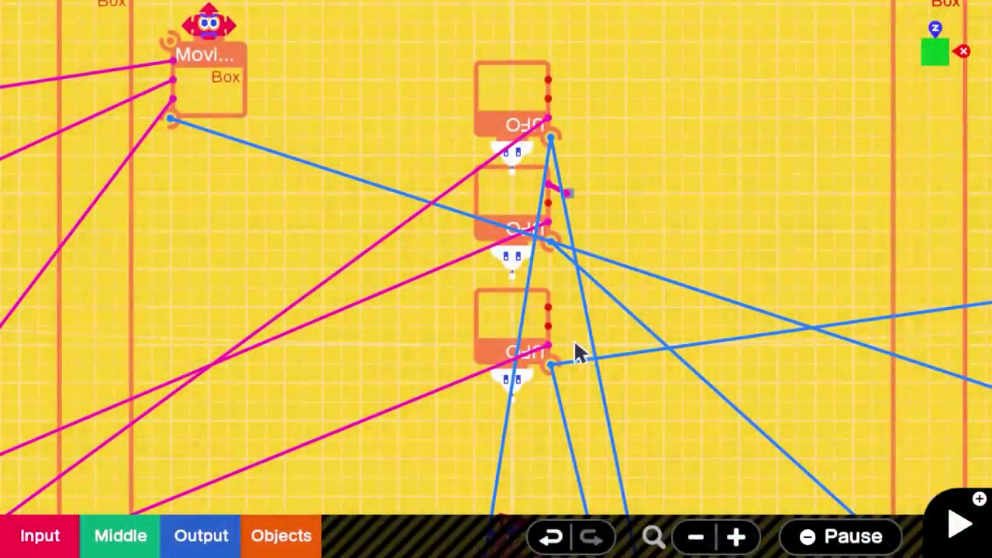
Step: Examine the lowest of the three UFOs and run the game to test the alien formation and the three-dot life display
{"action": "left_click", "coordinate": [505, 330]}
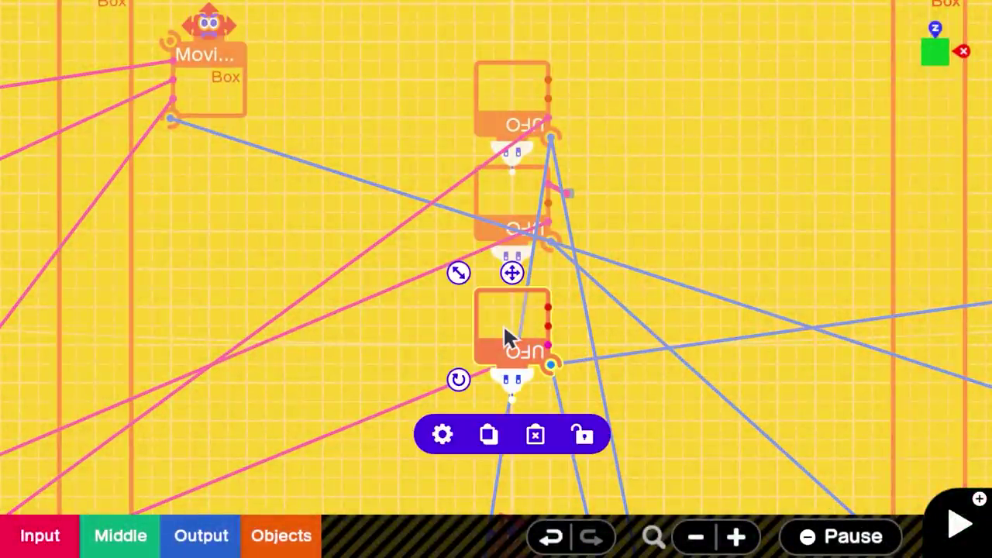
{"action": "key", "text": "plus"}
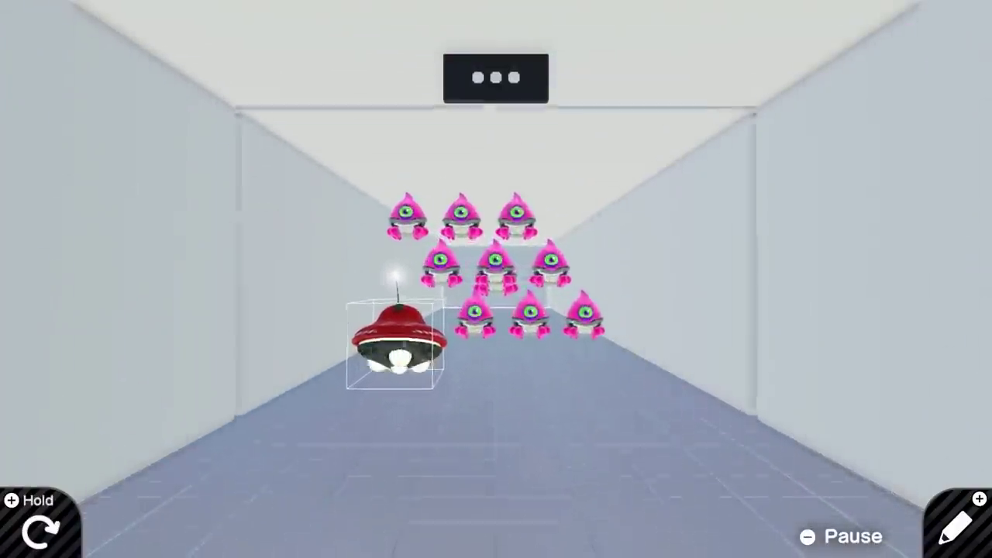
{"action": "key", "text": "plus"}
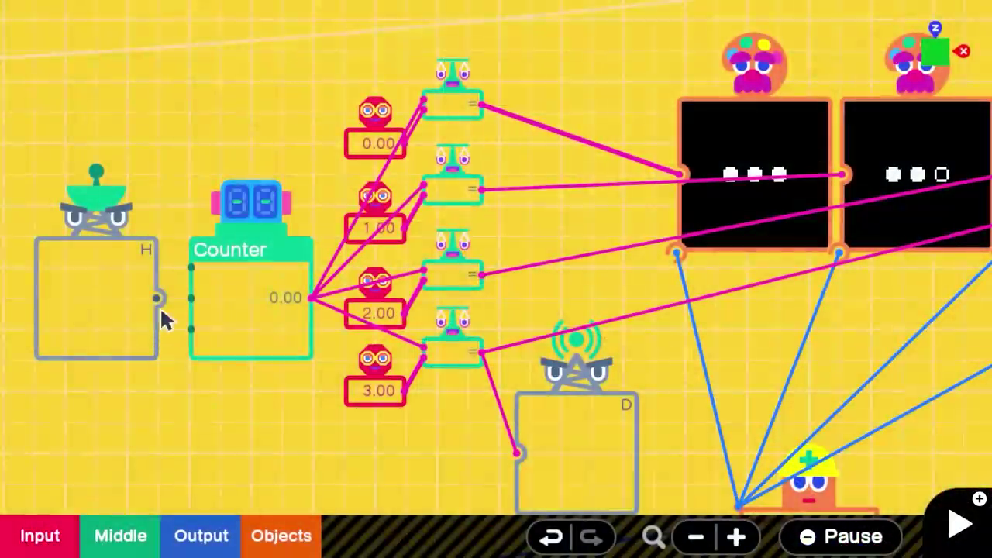
Step: Connect wormhole exit H to the first input of the Counter driving the life display
{"action": "left_click_drag", "start_coordinate": [188, 275], "coordinate": [189, 277]}
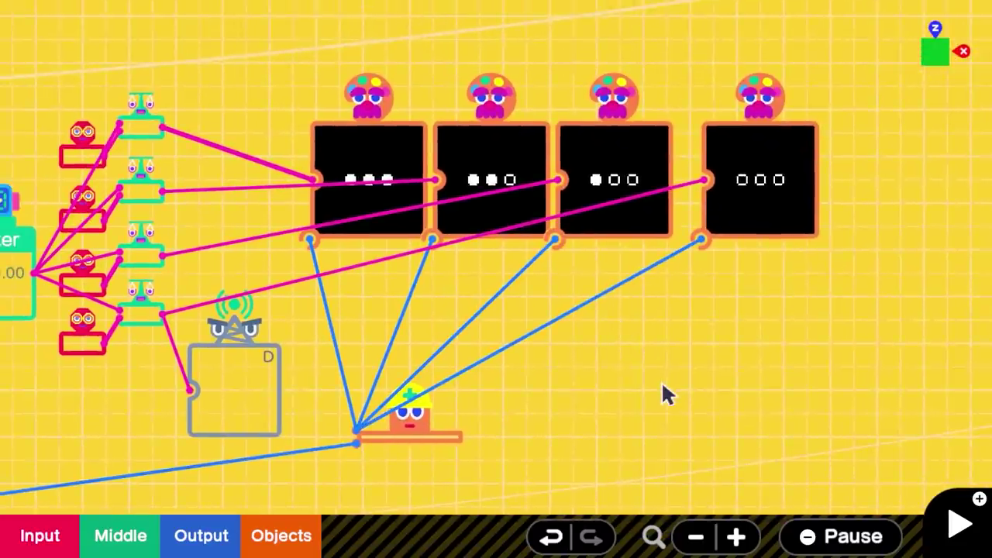
Step: Wire wormhole exit D to the input of the Destroy Object launcher for the UFO and run the game to test it
{"action": "scroll", "coordinate": [662, 385], "scroll_direction": "down", "scroll_amount": 1}
{"action": "left_click", "coordinate": [394, 161]}
{"action": "left_click", "coordinate": [502, 152]}
{"action": "left_click", "coordinate": [780, 158]}
{"action": "left_click", "coordinate": [669, 423]}
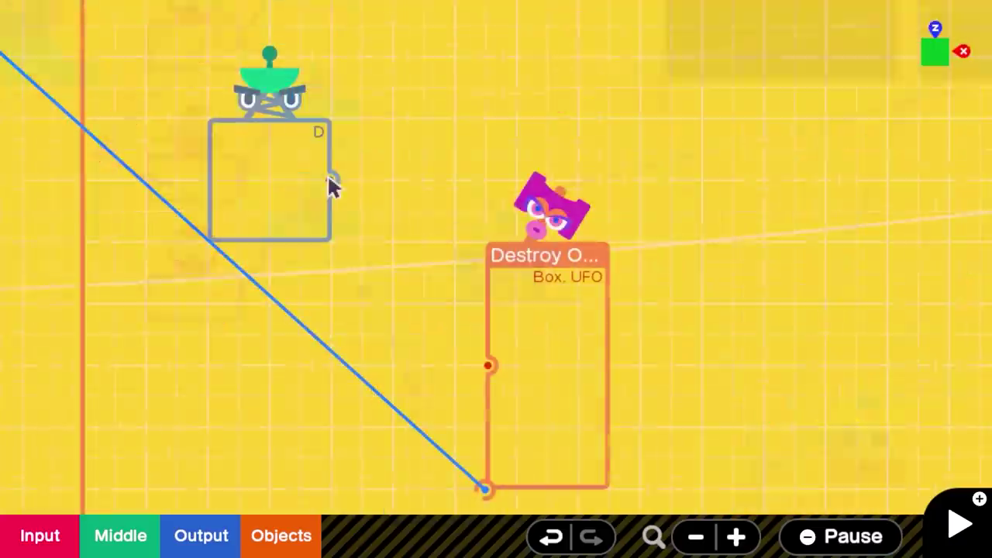
{"action": "left_click_drag", "start_coordinate": [331, 183], "coordinate": [401, 253]}
{"action": "left_click_drag", "start_coordinate": [484, 356], "coordinate": [484, 356]}
{"action": "key", "text": "plus"}
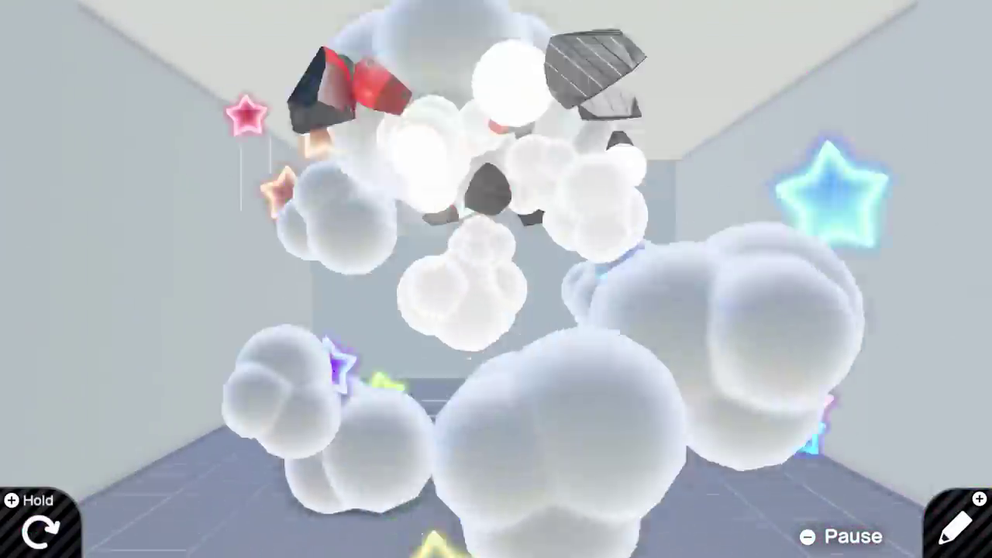
{"action": "key", "text": "plus"}
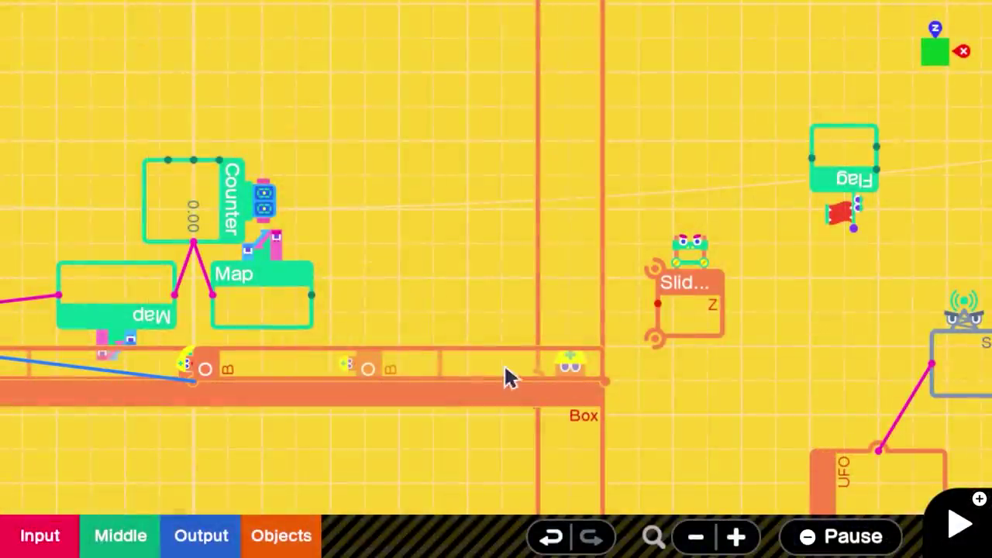
Step: Attach the wide Box across the corridor and the small door box on it to the Z Slide Connector beside the Flag
{"action": "left_click", "coordinate": [476, 368]}
{"action": "left_click_drag", "start_coordinate": [605, 380], "coordinate": [657, 349]}
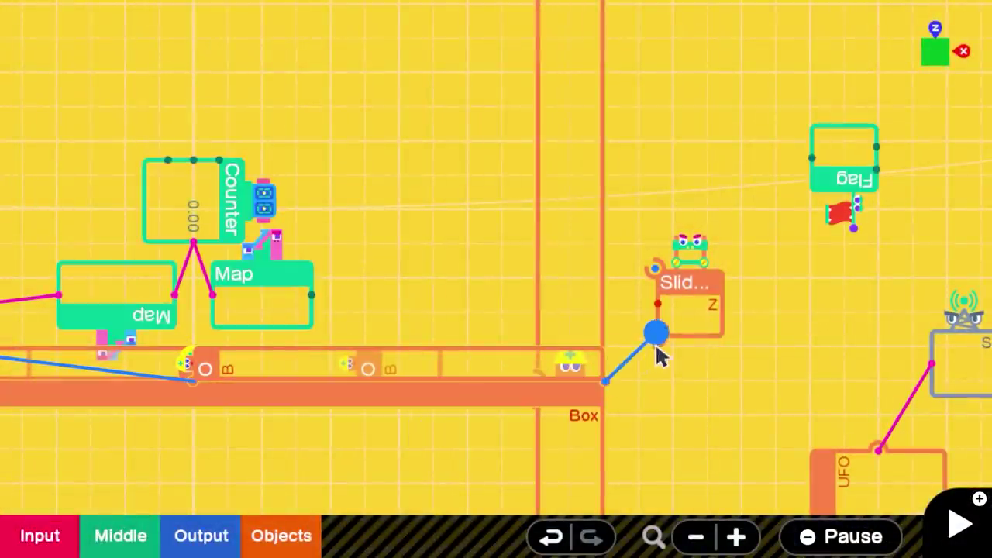
{"action": "left_click", "coordinate": [422, 364]}
{"action": "left_click", "coordinate": [423, 364]}
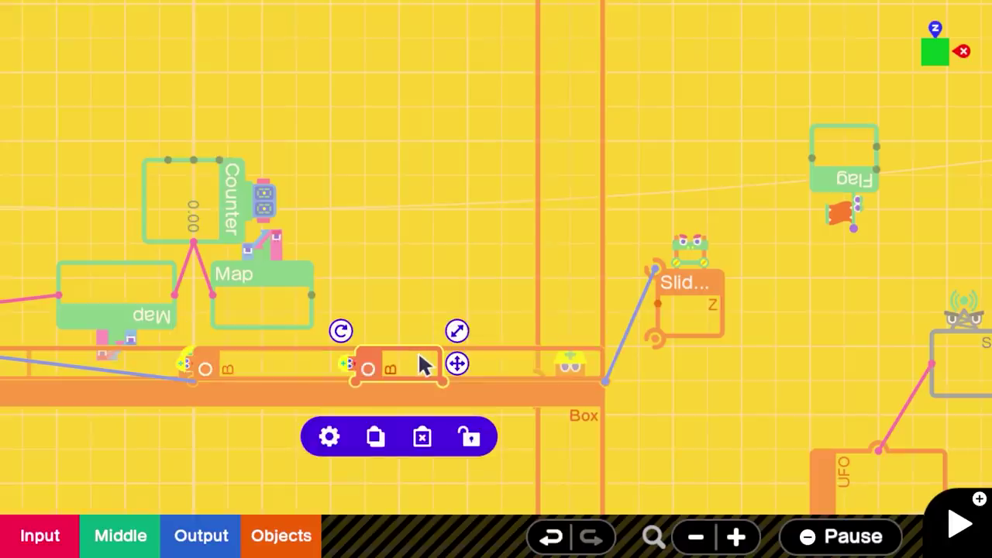
{"action": "left_click_drag", "start_coordinate": [371, 394], "coordinate": [482, 378]}
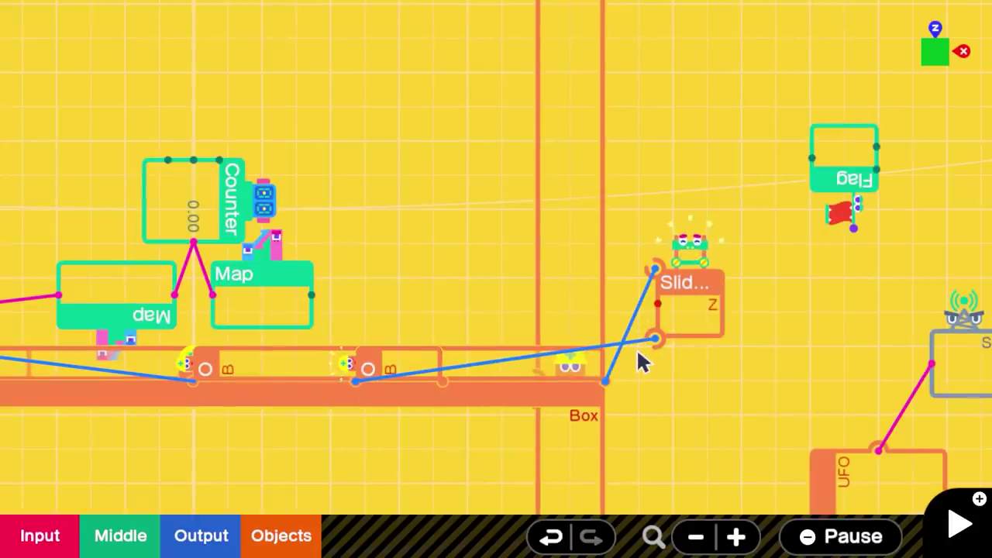
Step: Wire the UFO Touch Sensor through the Flag to the Counter's Count up input
{"action": "left_click_drag", "start_coordinate": [765, 382], "coordinate": [626, 298]}
{"action": "scroll", "coordinate": [625, 297], "scroll_direction": "down", "scroll_amount": 3}
{"action": "left_click", "coordinate": [609, 326]}
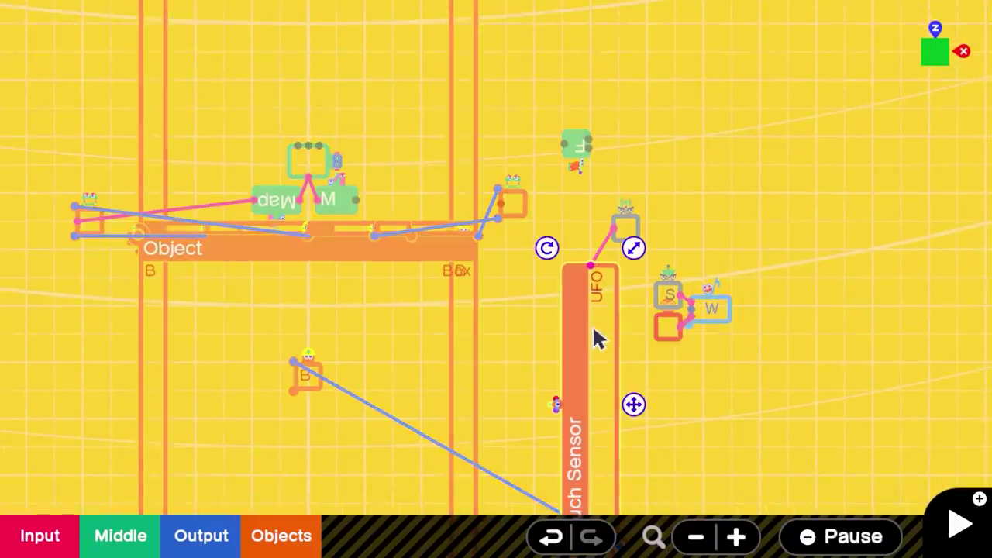
{"action": "left_click_drag", "start_coordinate": [597, 273], "coordinate": [602, 176]}
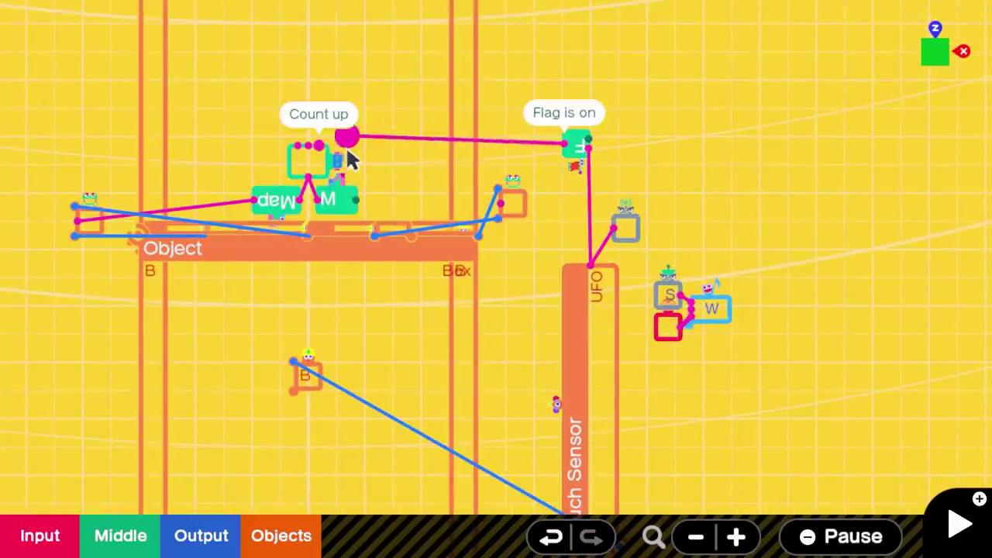
{"action": "left_click_drag", "start_coordinate": [347, 159], "coordinate": [341, 163]}
Step: Connect the output of the unwired Map to the Z Slide Connector beside the Flag and run the game to test the doors
{"action": "scroll", "coordinate": [335, 167], "scroll_direction": "up", "scroll_amount": 3}
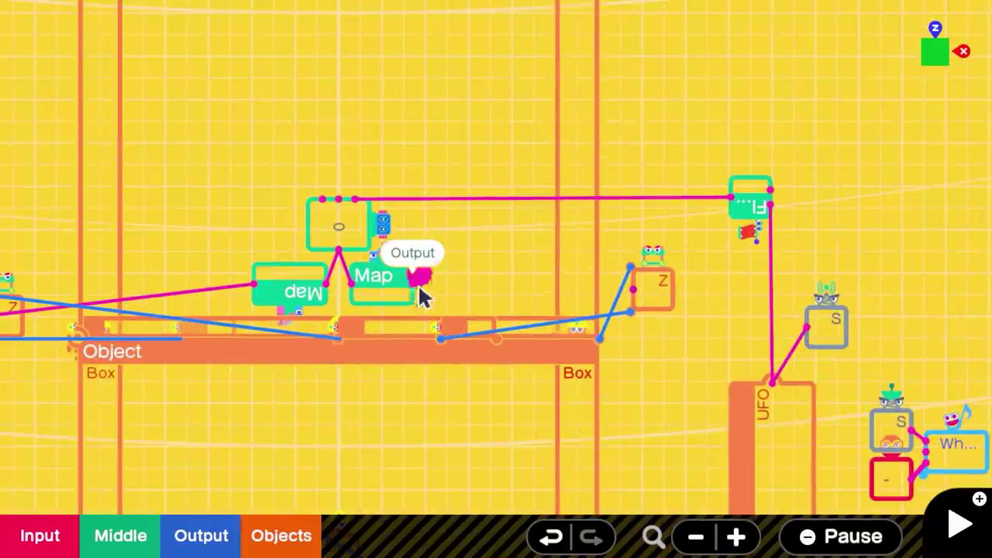
{"action": "key", "text": "plus"}
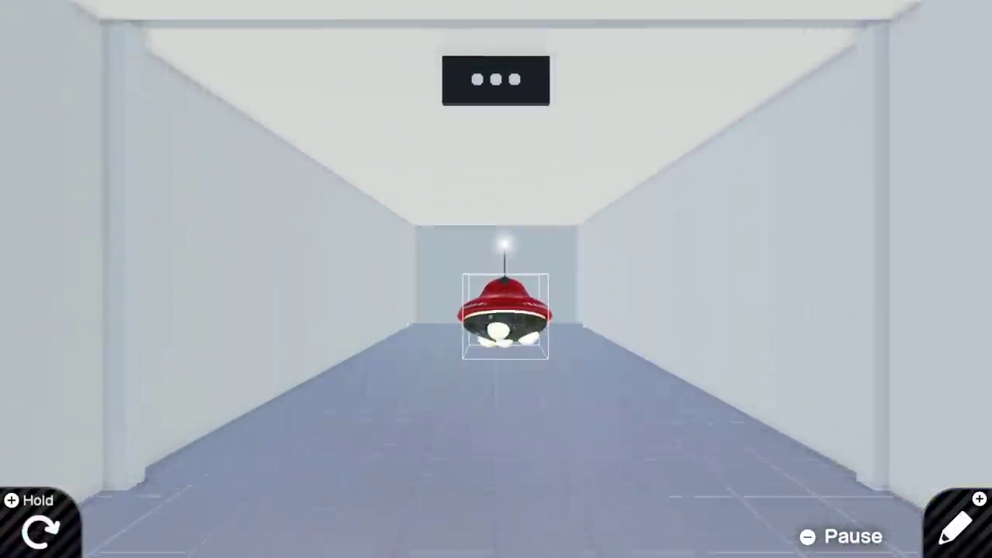
{"action": "key", "text": "plus"}
Step: Examine the corridor sections with their door mechanisms, alien launchers and Touch Sensors, and run the game through the decorated corridor
{"action": "scroll", "coordinate": [560, 332], "scroll_direction": "up", "scroll_amount": 9}
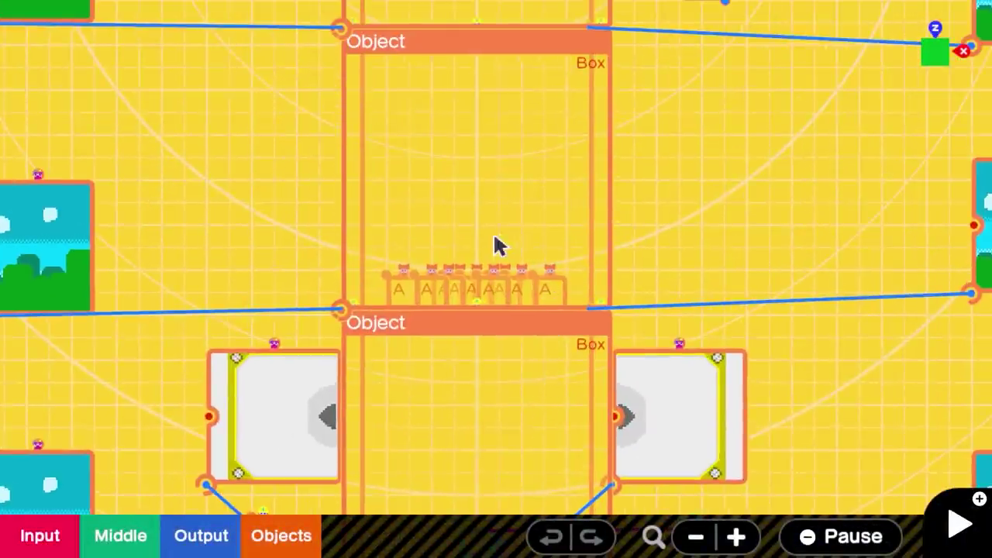
{"action": "scroll", "coordinate": [500, 247], "scroll_direction": "up", "scroll_amount": 1}
{"action": "scroll", "coordinate": [497, 311], "scroll_direction": "up", "scroll_amount": 8}
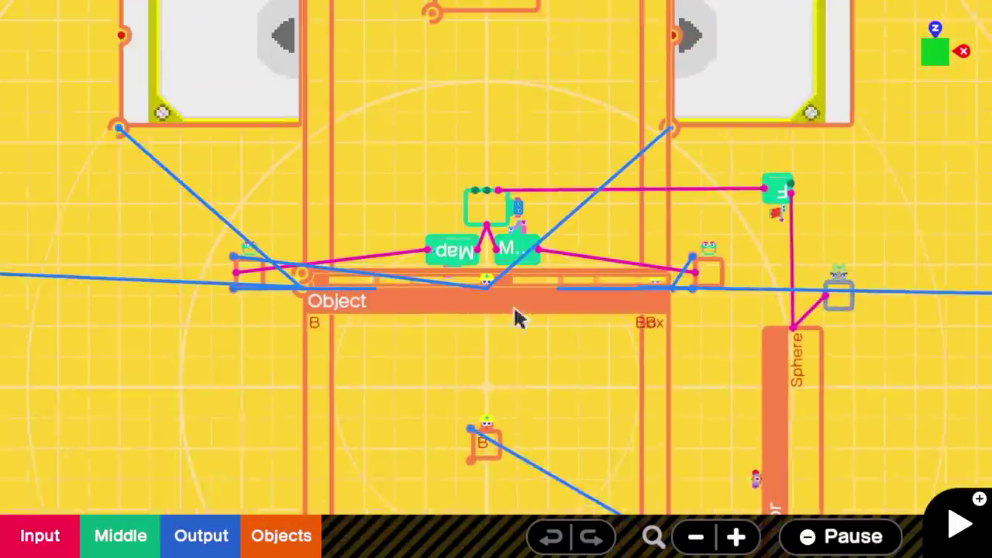
{"action": "scroll", "coordinate": [511, 239], "scroll_direction": "up", "scroll_amount": 10}
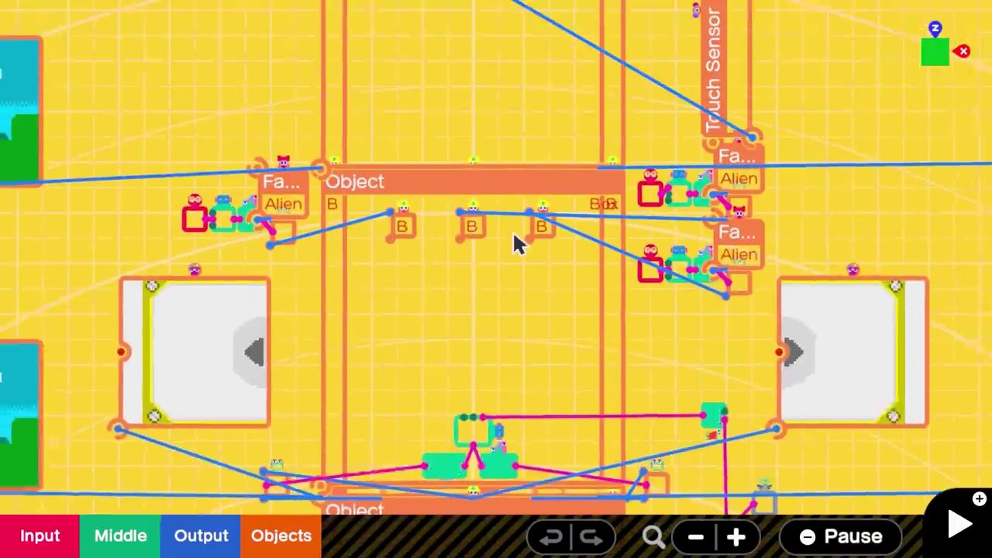
{"action": "left_click_drag", "start_coordinate": [519, 279], "coordinate": [543, 397]}
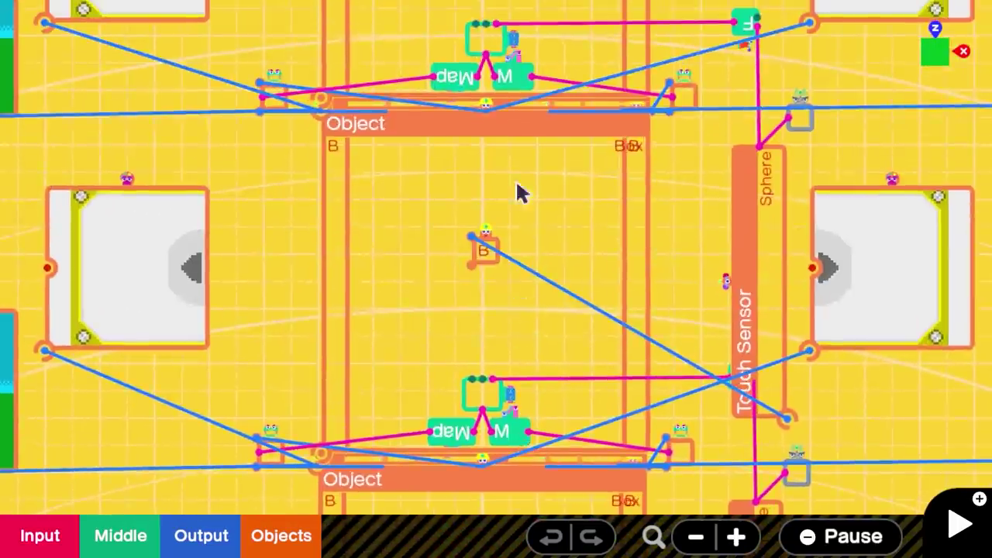
{"action": "scroll", "coordinate": [534, 182], "scroll_direction": "up", "scroll_amount": 3}
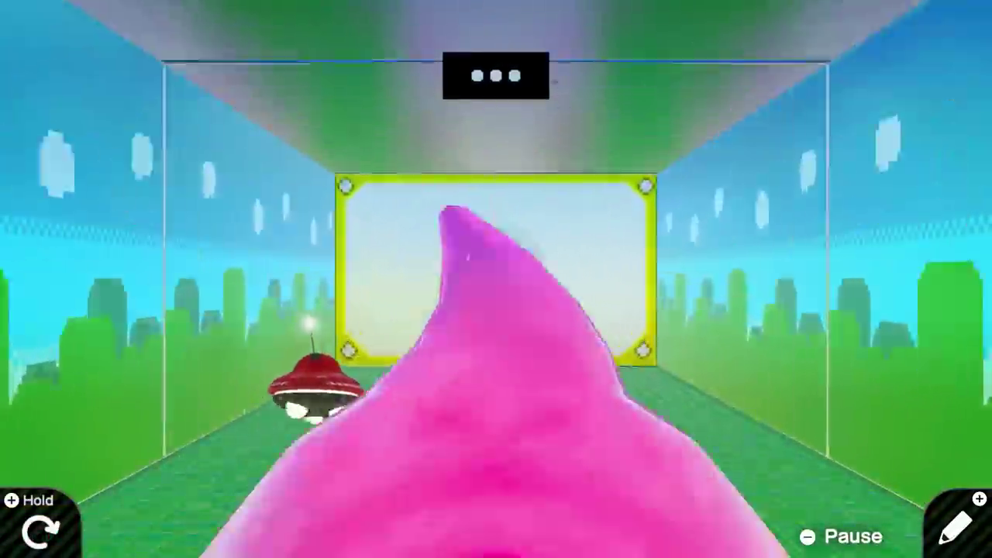